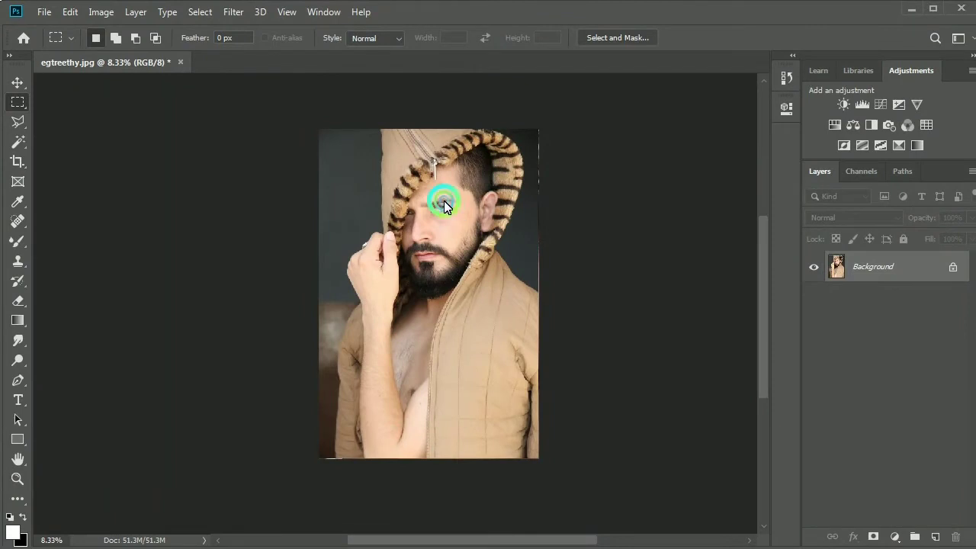
Step: Duplicate the Background layer and open the copy in the Camera Raw Filter
{"action": "scroll", "coordinate": [457, 209], "scroll_direction": "up", "scroll_amount": 1}
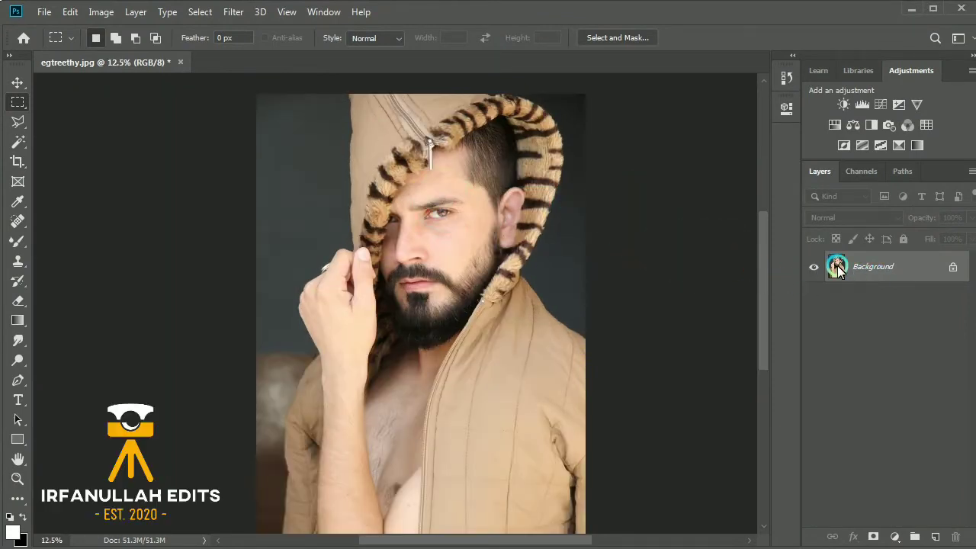
{"action": "left_click_drag", "start_coordinate": [936, 538], "coordinate": [935, 536]}
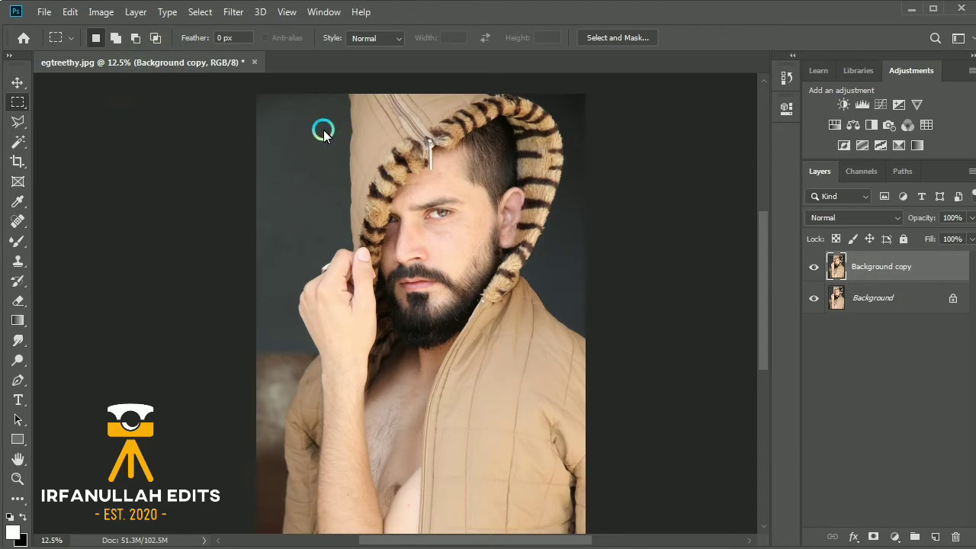
{"action": "left_click", "coordinate": [233, 11]}
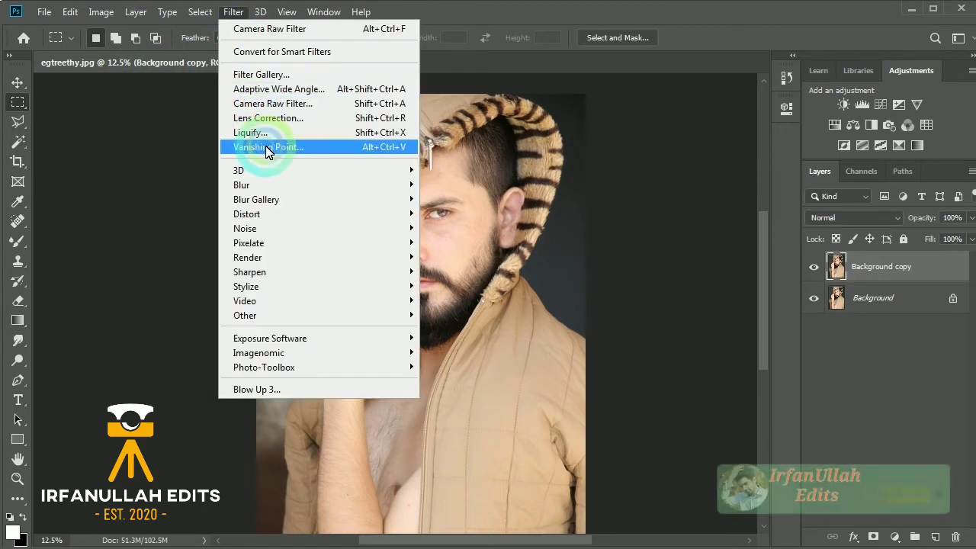
{"action": "left_click", "coordinate": [297, 105]}
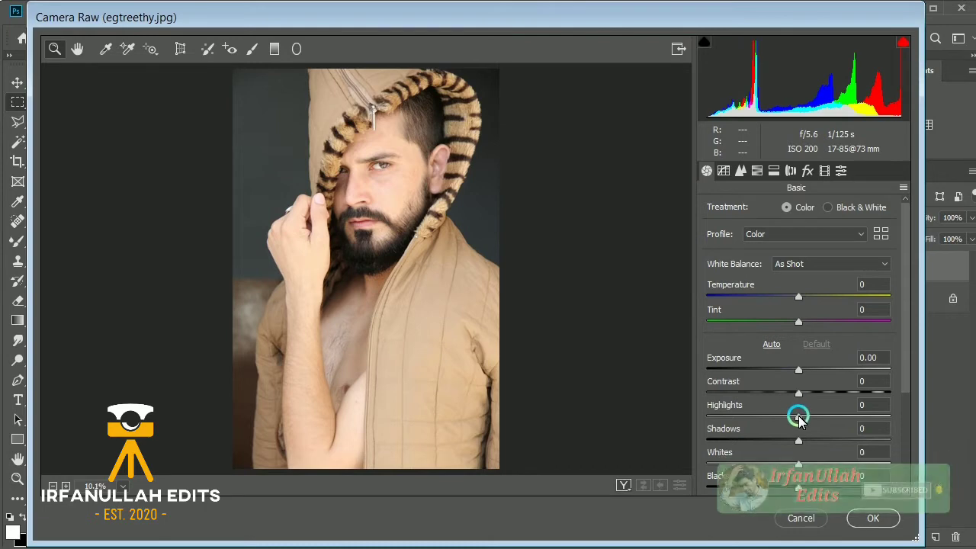
Step: Set the basic tone values to Highlights -100, Shadows +23, Whites -75 and Blacks -22
{"action": "left_click_drag", "start_coordinate": [798, 416], "coordinate": [675, 417]}
{"action": "left_click_drag", "start_coordinate": [798, 442], "coordinate": [728, 465]}
{"action": "scroll", "coordinate": [791, 468], "scroll_direction": "down", "scroll_amount": 1}
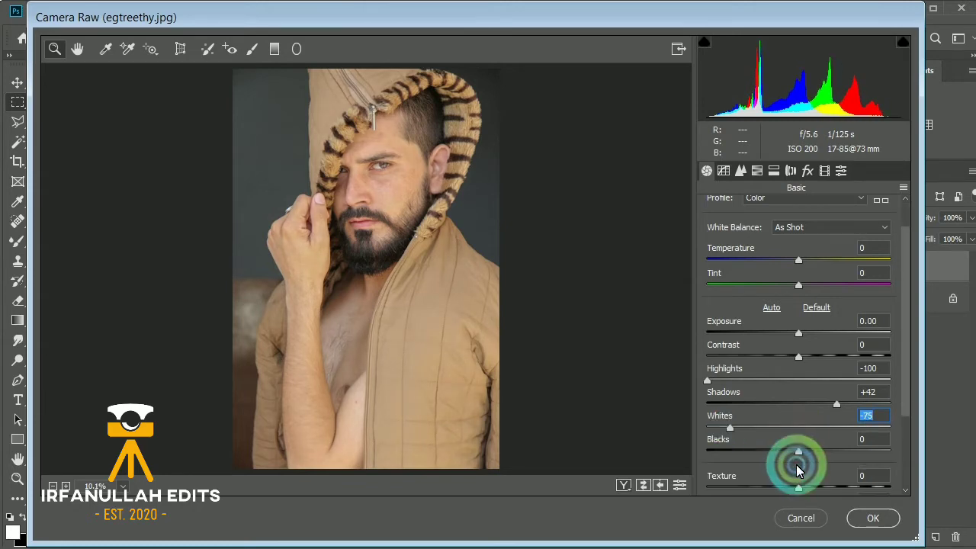
{"action": "left_click", "coordinate": [837, 404]}
{"action": "mouse_move", "coordinate": [838, 404]}
{"action": "left_mouse_down"}
{"action": "mouse_move", "coordinate": [808, 403]}
{"action": "mouse_move", "coordinate": [818, 403]}
{"action": "left_mouse_up"}
{"action": "left_click", "coordinate": [806, 453]}
{"action": "left_click_drag", "start_coordinate": [807, 456], "coordinate": [778, 450]}
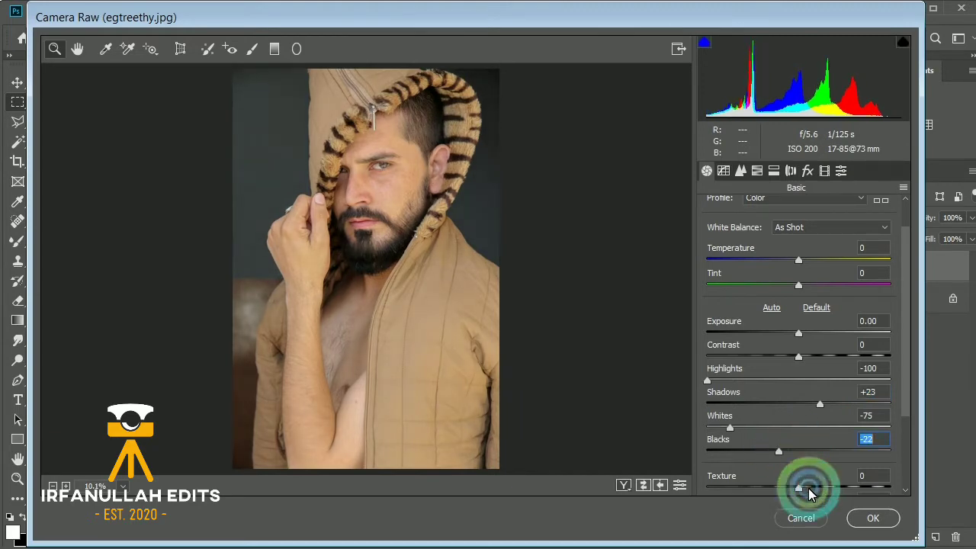
Step: Set Texture to +8 and raise the Vibrance of the photo
{"action": "scroll", "coordinate": [801, 413], "scroll_direction": "down", "scroll_amount": 1}
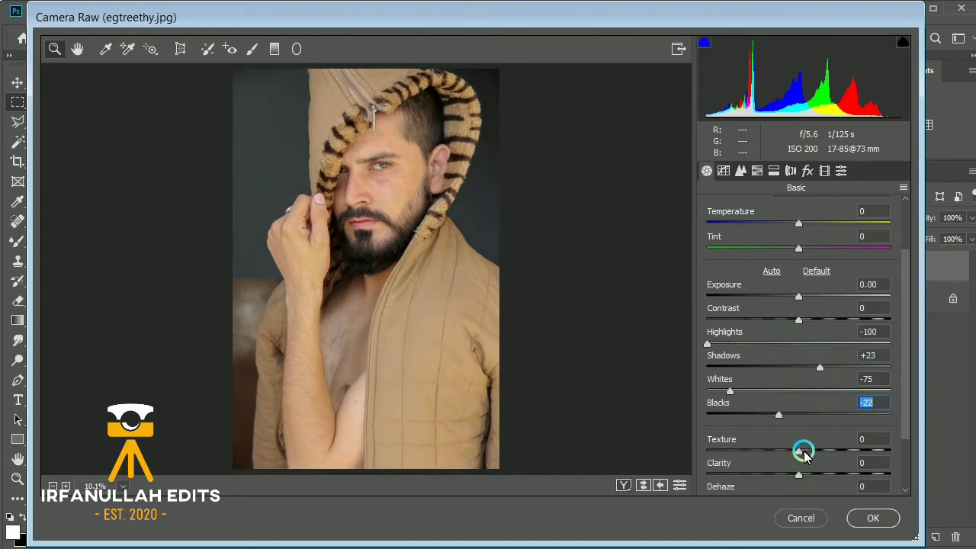
{"action": "left_click", "coordinate": [805, 454]}
{"action": "scroll", "coordinate": [808, 453], "scroll_direction": "down", "scroll_amount": 1}
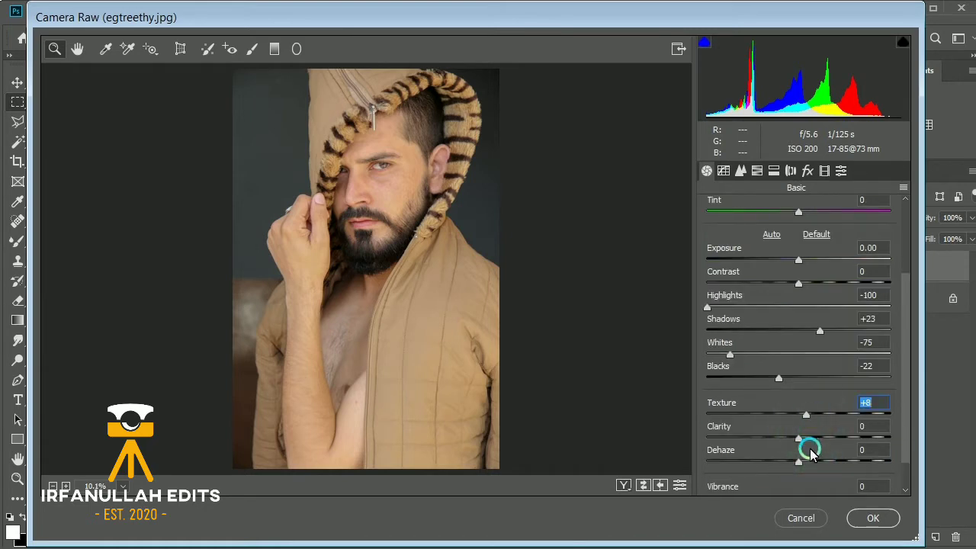
{"action": "scroll", "coordinate": [808, 453], "scroll_direction": "down", "scroll_amount": 1}
{"action": "left_click", "coordinate": [805, 459]}
{"action": "mouse_move", "coordinate": [813, 463]}
{"action": "left_mouse_down"}
{"action": "mouse_move", "coordinate": [837, 461]}
{"action": "mouse_move", "coordinate": [827, 459]}
{"action": "left_mouse_up"}
Step: Shift the Oranges hue to +18 in the HSL adjustments and apply the Camera Raw edits
{"action": "left_click", "coordinate": [761, 171]}
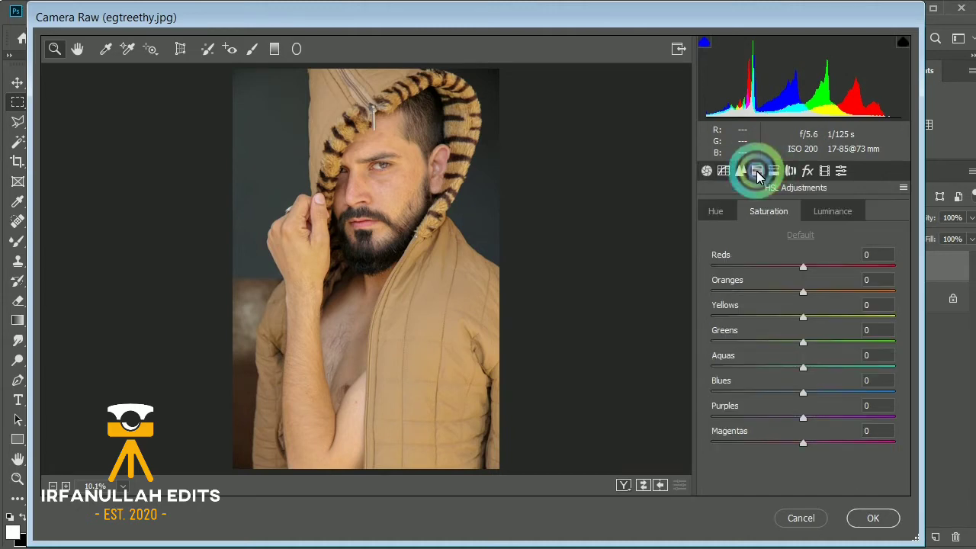
{"action": "left_click", "coordinate": [718, 211]}
{"action": "left_click", "coordinate": [799, 303]}
{"action": "left_click_drag", "start_coordinate": [808, 298], "coordinate": [808, 267]}
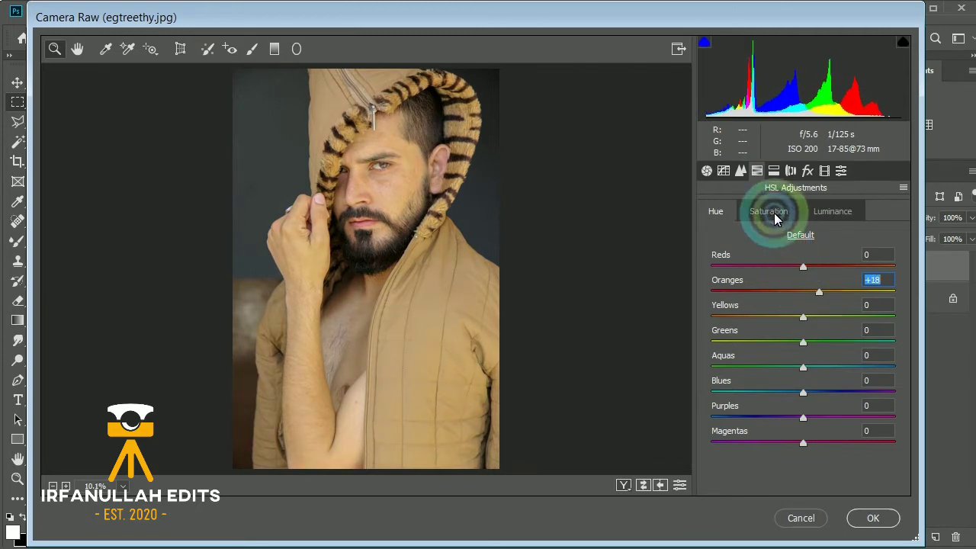
{"action": "left_click", "coordinate": [871, 518]}
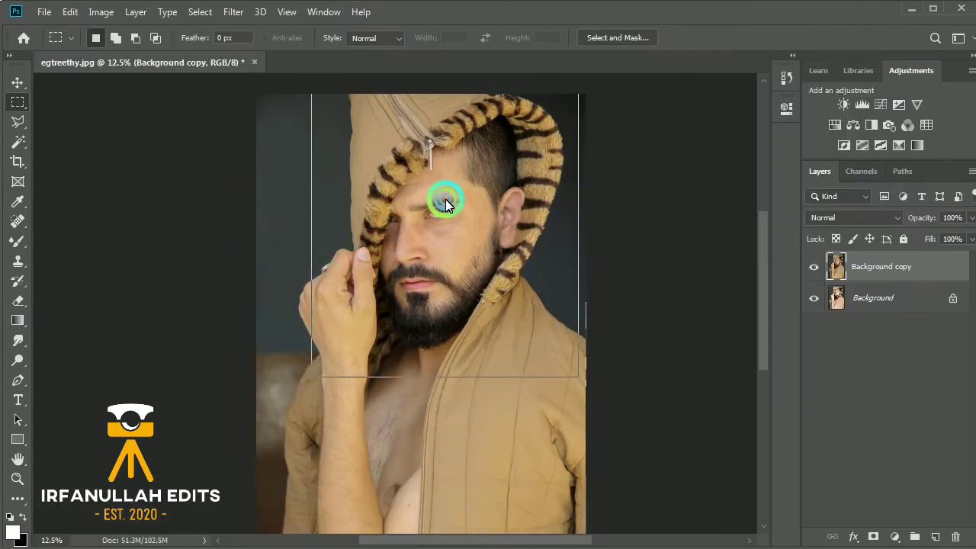
Step: Smooth the forehead skin with the Mixer Brush at a brush size of 200
{"action": "left_click", "coordinate": [445, 199]}
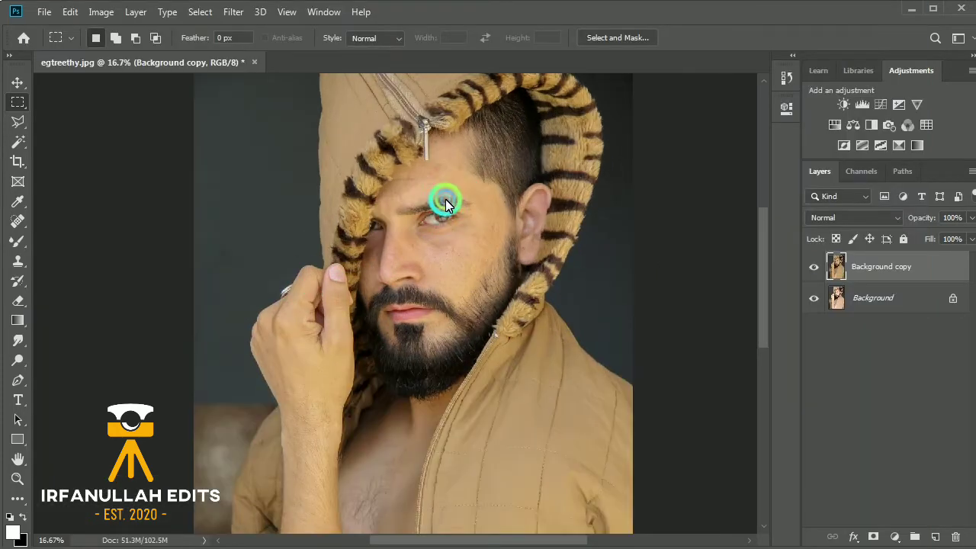
{"action": "left_click", "coordinate": [445, 198]}
{"action": "left_click", "coordinate": [248, 325]}
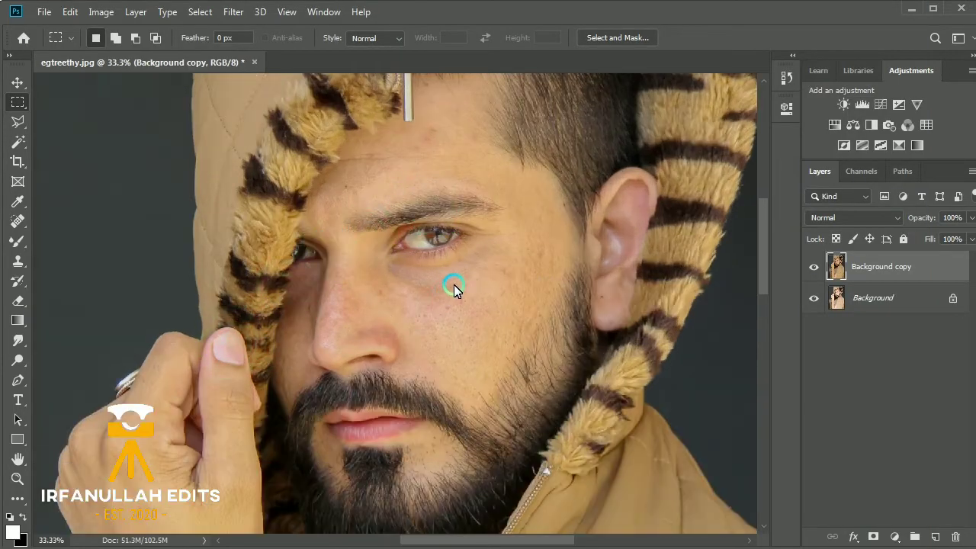
{"action": "left_click_drag", "start_coordinate": [455, 284], "coordinate": [369, 300]}
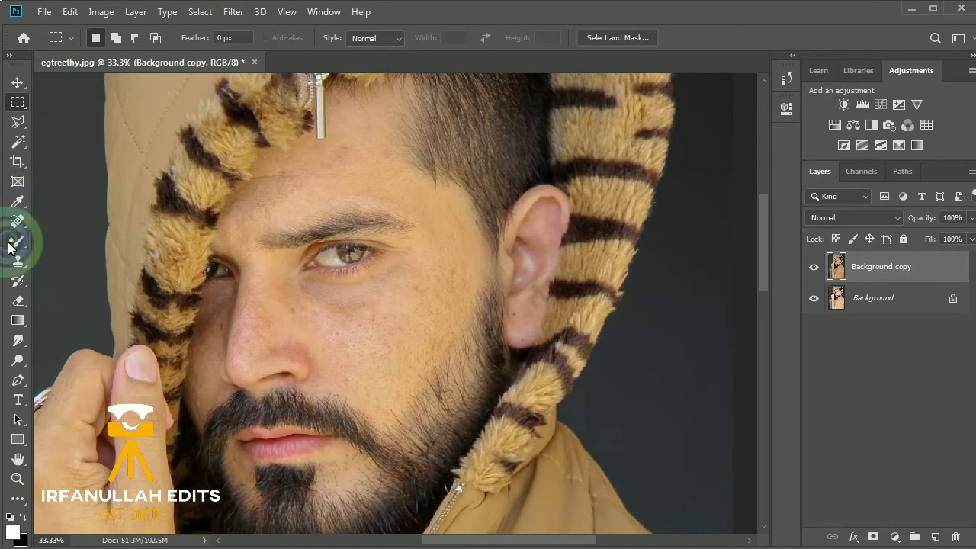
{"action": "mouse_move", "coordinate": [16, 241]}
{"action": "left_mouse_down"}
{"action": "mouse_move", "coordinate": [43, 246]}
{"action": "mouse_move", "coordinate": [76, 285]}
{"action": "left_mouse_up"}
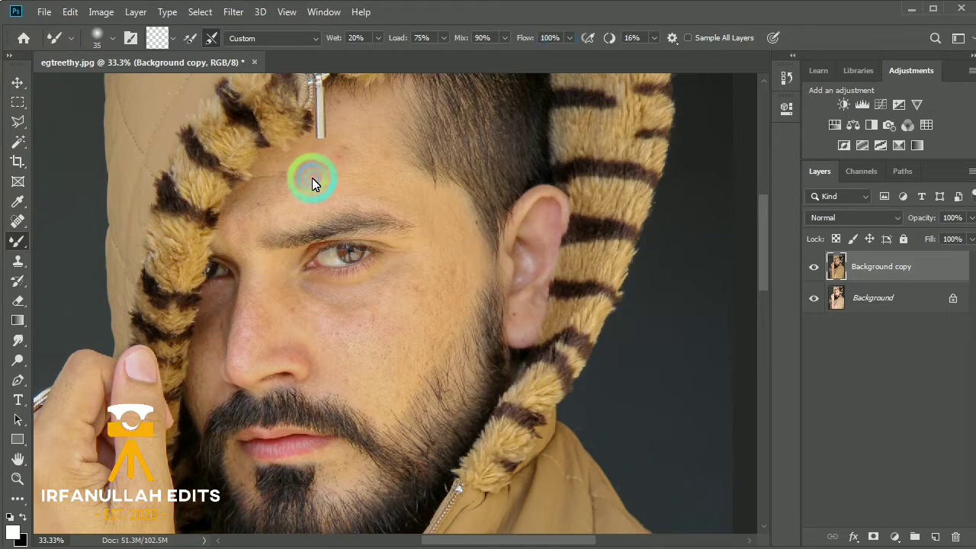
{"action": "key", "text": "bracketright"}
{"action": "key", "text": "bracketright"}
{"action": "key", "text": "bracketright"}
{"action": "key", "text": "bracketright"}
{"action": "key", "text": "bracketright"}
{"action": "key", "text": "bracketright"}
{"action": "key", "text": "bracketright"}
{"action": "key", "text": "bracketright"}
{"action": "key", "text": "bracketright"}
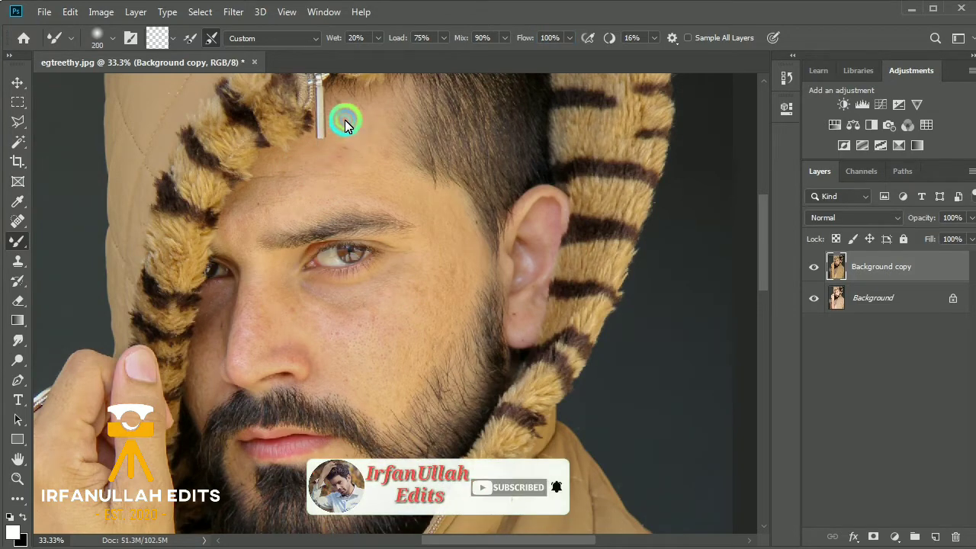
{"action": "mouse_move", "coordinate": [385, 109]}
{"action": "left_mouse_down"}
{"action": "mouse_move", "coordinate": [355, 114]}
{"action": "mouse_move", "coordinate": [355, 105]}
{"action": "mouse_move", "coordinate": [366, 125]}
{"action": "mouse_move", "coordinate": [337, 150]}
{"action": "mouse_move", "coordinate": [329, 184]}
{"action": "mouse_move", "coordinate": [345, 181]}
{"action": "mouse_move", "coordinate": [313, 183]}
{"action": "left_mouse_up"}
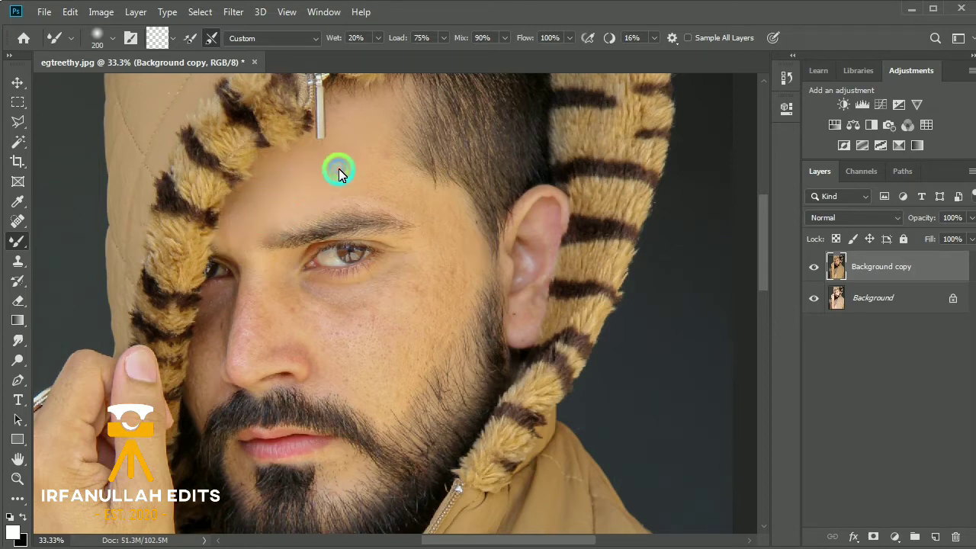
Step: Smooth the cheeks, nose, skin around the eye and ear by blending with a smaller Mixer Brush
{"action": "key", "text": "bracketleft"}
{"action": "key", "text": "bracketleft"}
{"action": "key", "text": "bracketleft"}
{"action": "key", "text": "bracketleft"}
{"action": "key", "text": "bracketleft"}
{"action": "left_click_drag", "start_coordinate": [315, 318], "coordinate": [319, 320]}
{"action": "mouse_move", "coordinate": [213, 313]}
{"action": "left_mouse_down"}
{"action": "mouse_move", "coordinate": [215, 351]}
{"action": "mouse_move", "coordinate": [202, 338]}
{"action": "mouse_move", "coordinate": [224, 310]}
{"action": "mouse_move", "coordinate": [203, 391]}
{"action": "mouse_move", "coordinate": [216, 399]}
{"action": "mouse_move", "coordinate": [200, 411]}
{"action": "mouse_move", "coordinate": [210, 307]}
{"action": "mouse_move", "coordinate": [223, 294]}
{"action": "mouse_move", "coordinate": [211, 302]}
{"action": "mouse_move", "coordinate": [203, 408]}
{"action": "mouse_move", "coordinate": [203, 396]}
{"action": "mouse_move", "coordinate": [222, 392]}
{"action": "mouse_move", "coordinate": [220, 325]}
{"action": "left_mouse_up"}
{"action": "mouse_move", "coordinate": [244, 252]}
{"action": "left_mouse_down"}
{"action": "mouse_move", "coordinate": [247, 227]}
{"action": "mouse_move", "coordinate": [262, 265]}
{"action": "mouse_move", "coordinate": [306, 251]}
{"action": "mouse_move", "coordinate": [414, 250]}
{"action": "left_mouse_up"}
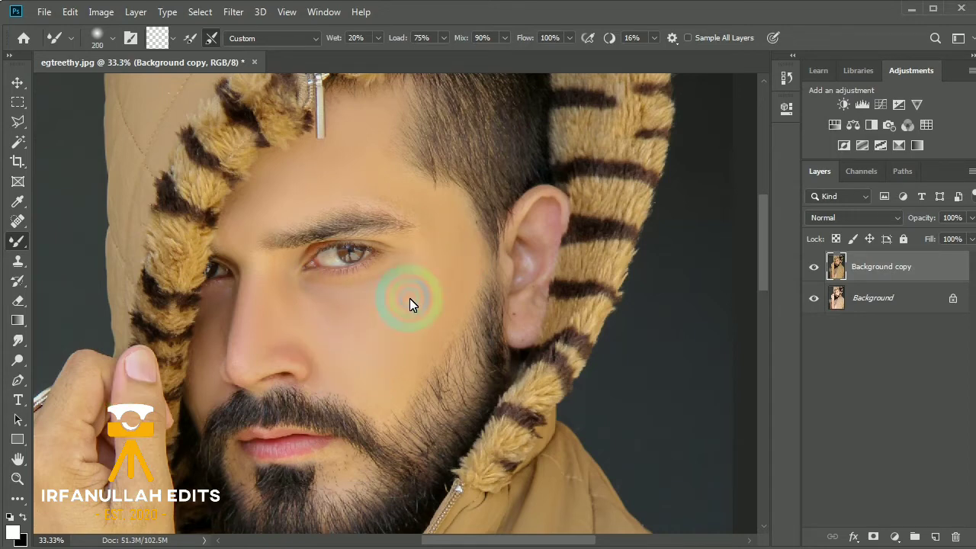
{"action": "mouse_move", "coordinate": [522, 214]}
{"action": "left_mouse_down"}
{"action": "mouse_move", "coordinate": [547, 239]}
{"action": "mouse_move", "coordinate": [522, 326]}
{"action": "mouse_move", "coordinate": [528, 263]}
{"action": "left_mouse_up"}
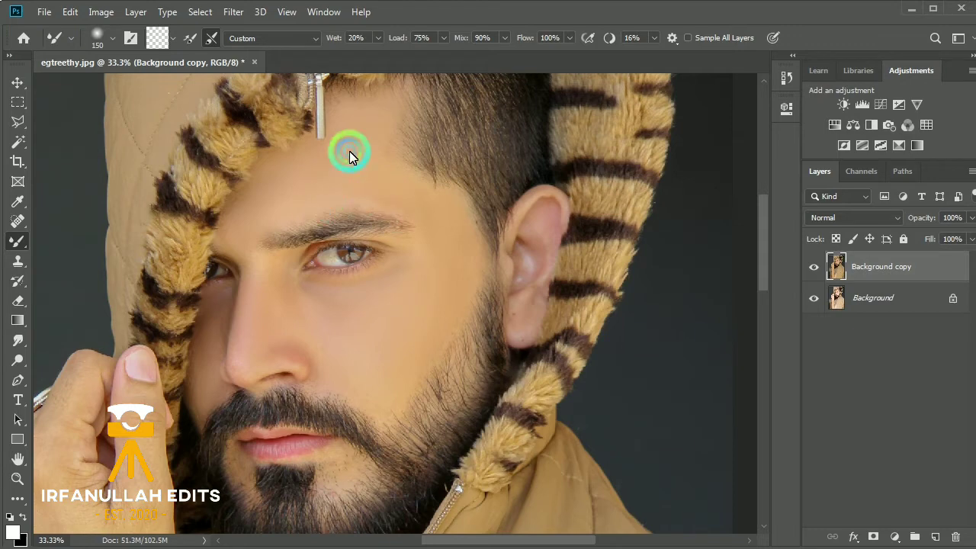
Step: Smooth the skin of the raised hand, forearm and upper arm with the Mixer Brush at size 200
{"action": "left_click_drag", "start_coordinate": [327, 391], "coordinate": [483, 116]}
{"action": "left_click_drag", "start_coordinate": [317, 256], "coordinate": [362, 285]}
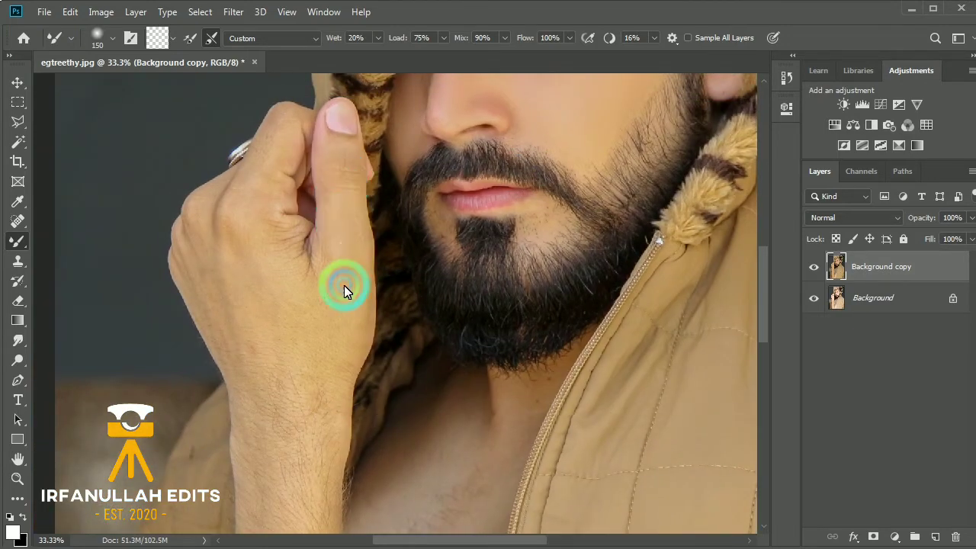
{"action": "key", "text": "bracketright"}
{"action": "key", "text": "bracketright"}
{"action": "scroll", "coordinate": [326, 372], "scroll_direction": "down", "scroll_amount": 5}
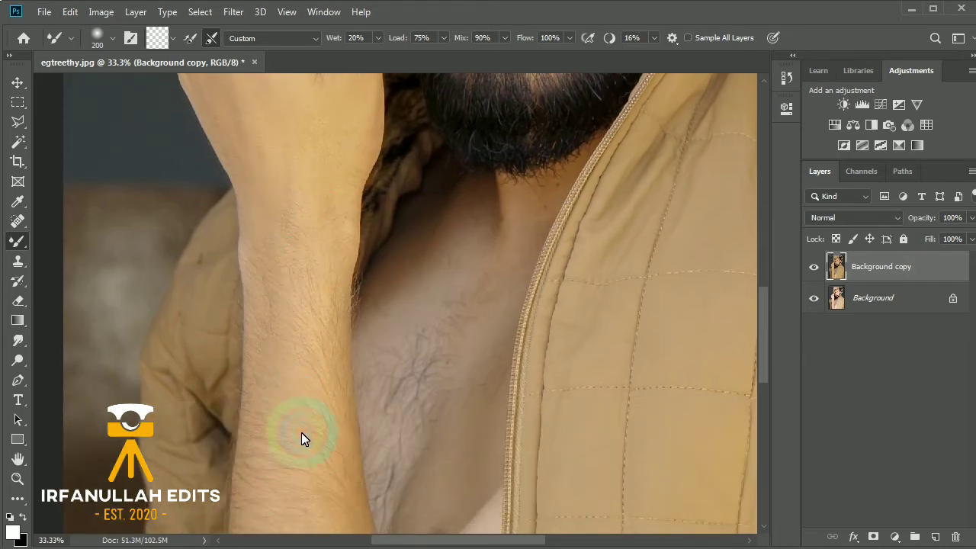
{"action": "scroll", "coordinate": [301, 435], "scroll_direction": "down", "scroll_amount": 5}
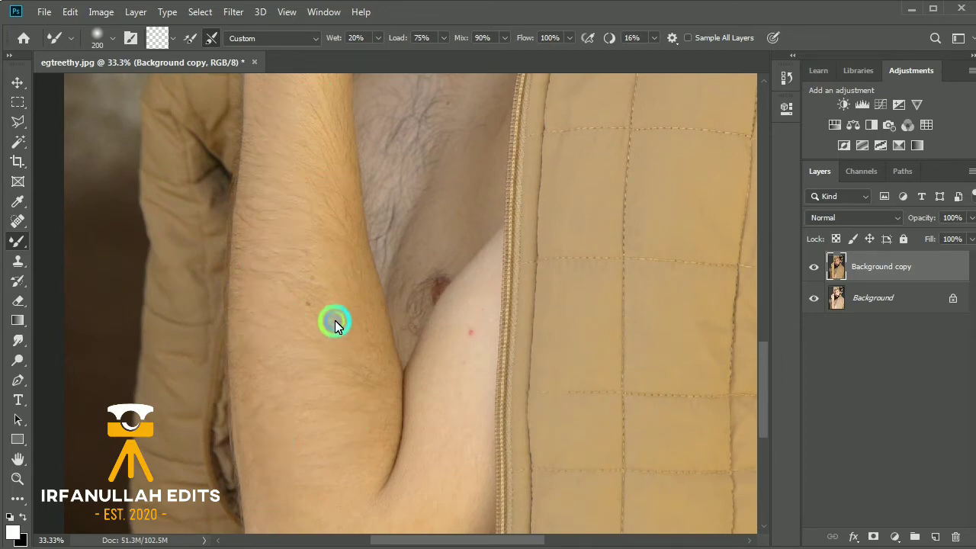
{"action": "scroll", "coordinate": [427, 384], "scroll_direction": "down", "scroll_amount": 2}
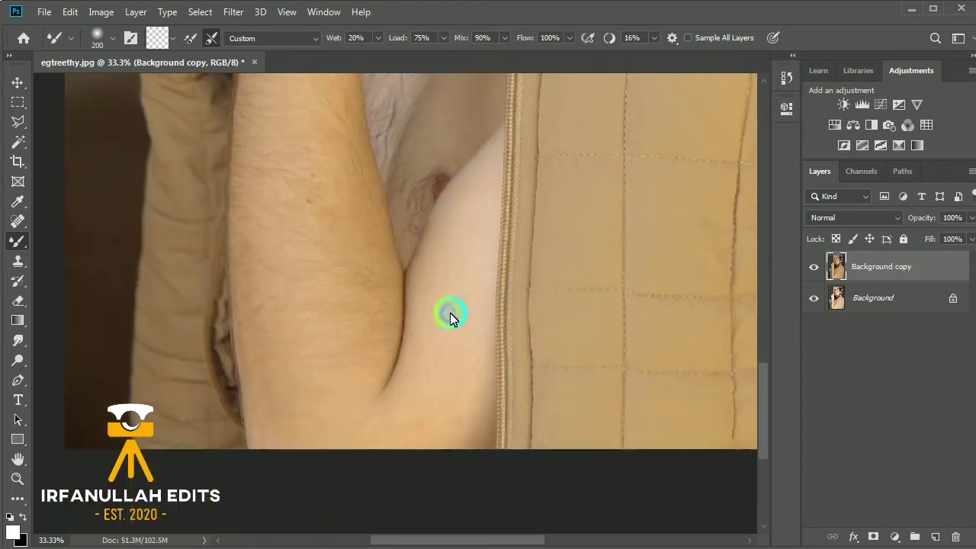
{"action": "scroll", "coordinate": [447, 311], "scroll_direction": "down", "scroll_amount": 2}
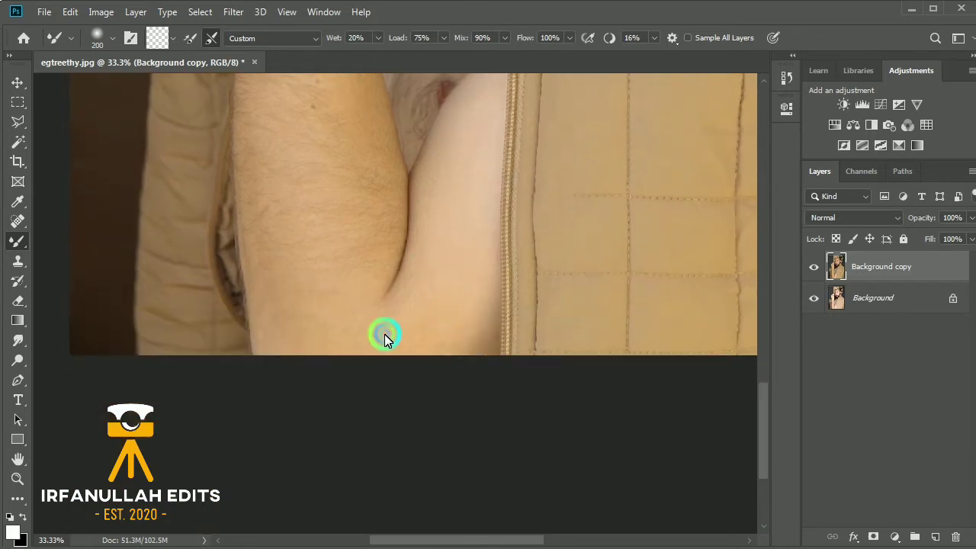
Step: Blend the skin on the upper chest and neck with the Mixer Brush at size 200
{"action": "scroll", "coordinate": [328, 323], "scroll_direction": "up", "scroll_amount": 8}
{"action": "scroll", "coordinate": [328, 410], "scroll_direction": "up", "scroll_amount": 5}
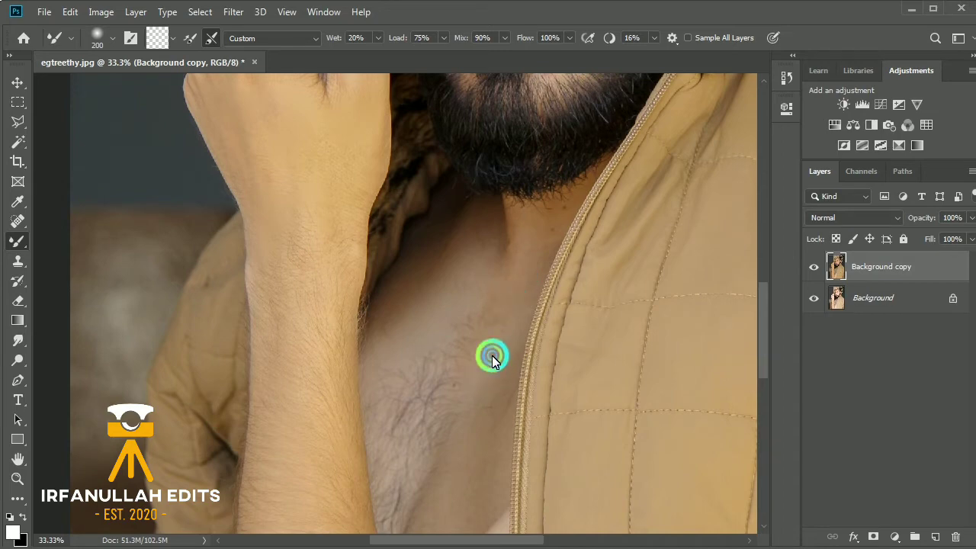
{"action": "scroll", "coordinate": [404, 320], "scroll_direction": "down", "scroll_amount": 5}
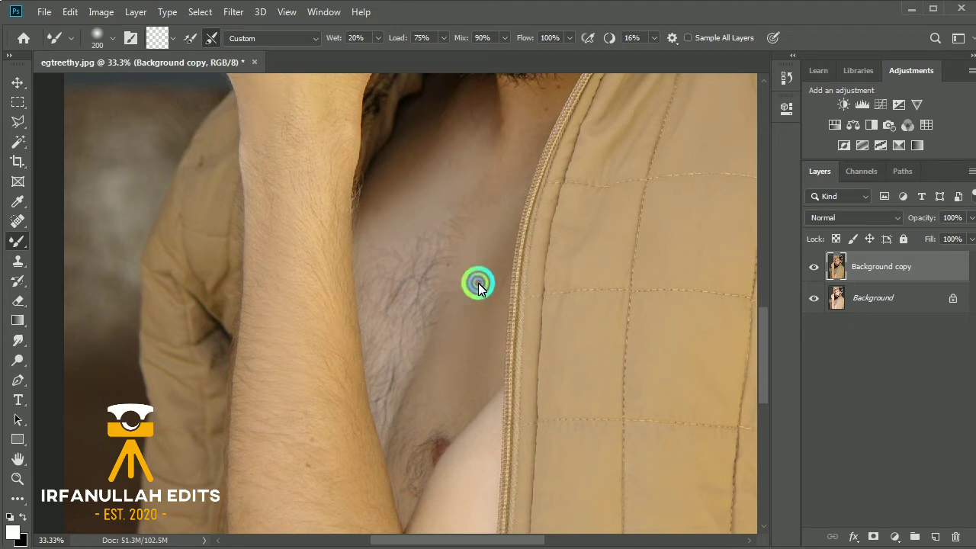
{"action": "scroll", "coordinate": [389, 277], "scroll_direction": "up", "scroll_amount": 3}
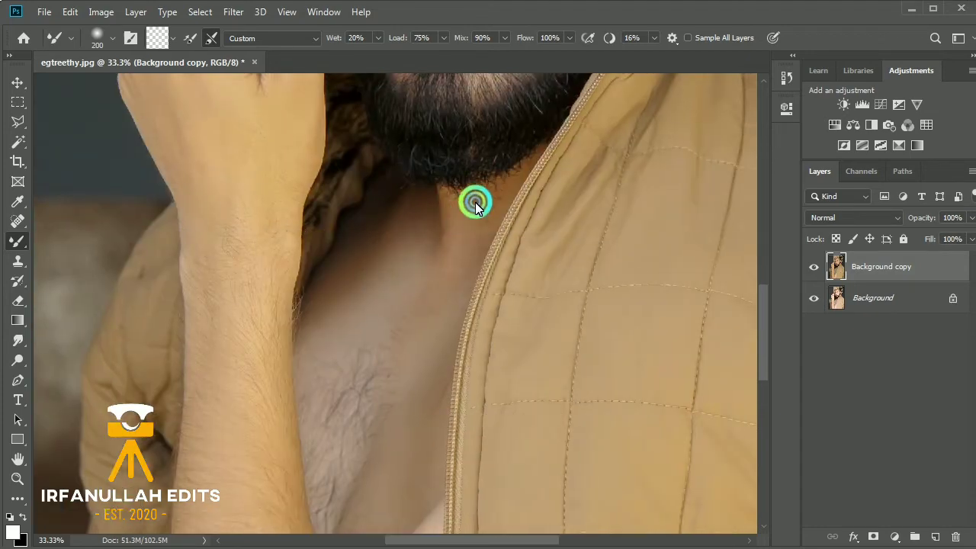
{"action": "scroll", "coordinate": [449, 183], "scroll_direction": "up", "scroll_amount": 3}
Step: Reduce the Mixer Brush to size 100 and smooth the bare skin around the chin beard below the lips
{"action": "key", "text": "bracketleft"}
{"action": "key", "text": "bracketleft"}
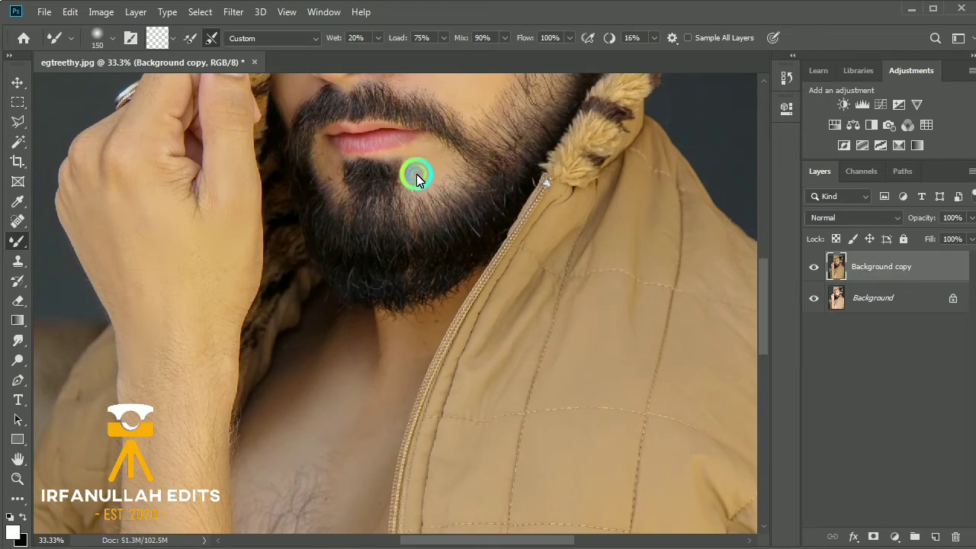
{"action": "key", "text": "bracketleft"}
{"action": "key", "text": "bracketleft"}
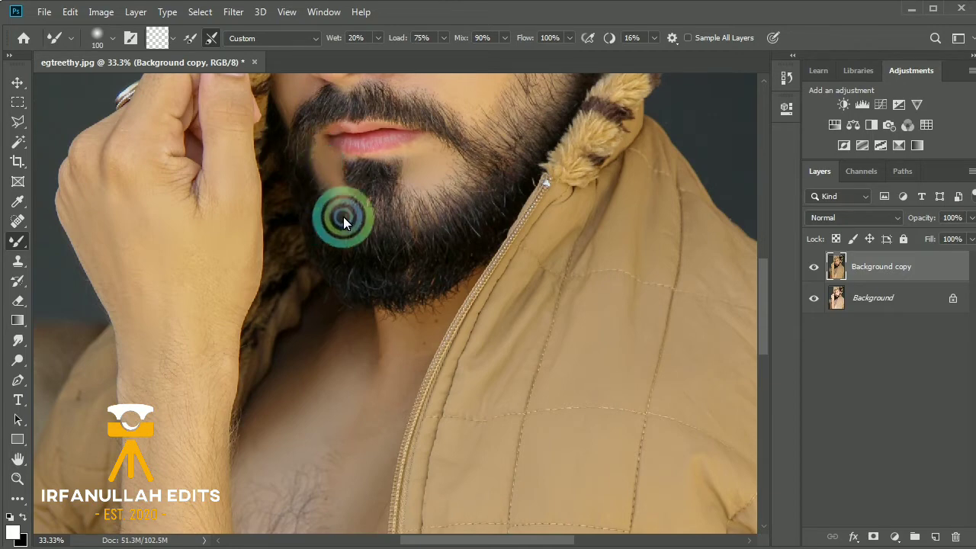
Step: Compare the retouched face with the original by toggling the visibility of the Background copy layer
{"action": "scroll", "coordinate": [366, 313], "scroll_direction": "up", "scroll_amount": 4}
{"action": "left_click_drag", "start_coordinate": [423, 313], "coordinate": [410, 355]}
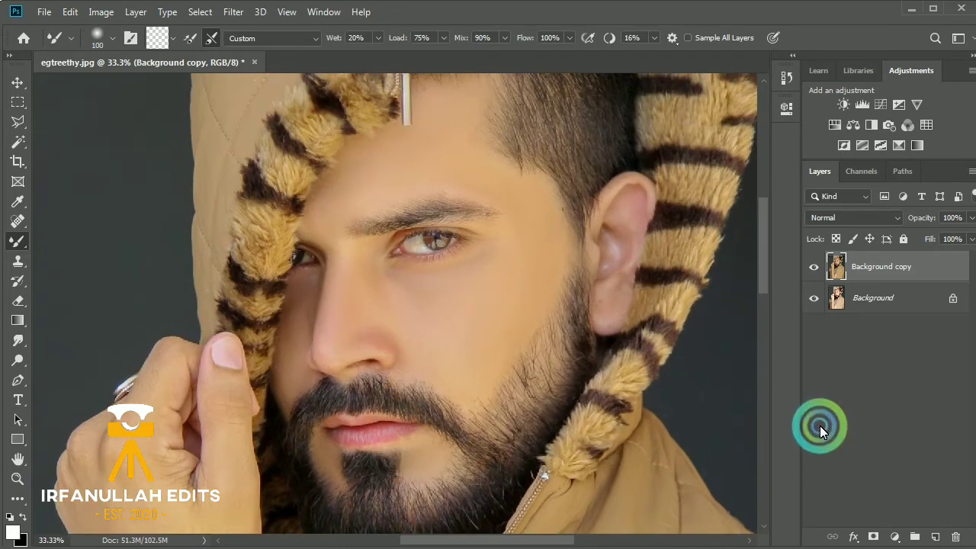
{"action": "left_click", "coordinate": [814, 263]}
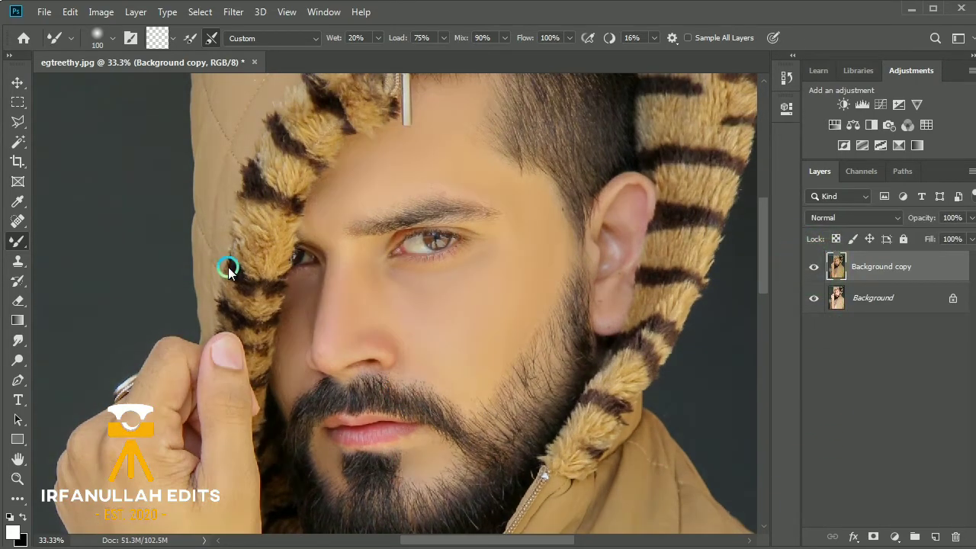
Step: Apply the Camera Raw Filter to the Background copy layer using the "first Time Use.xmp" settings from the Oilly Skin Presets folder
{"action": "left_click", "coordinate": [233, 15]}
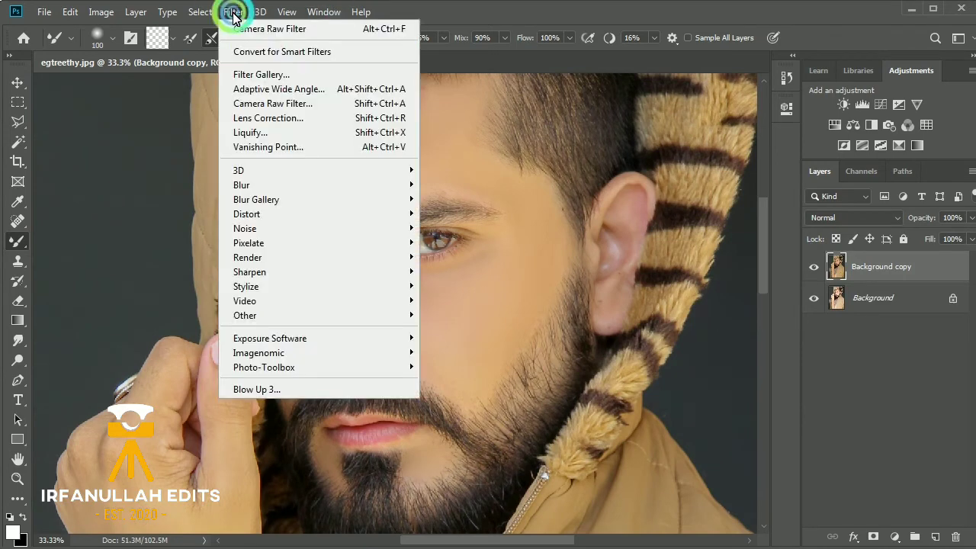
{"action": "left_click", "coordinate": [299, 102]}
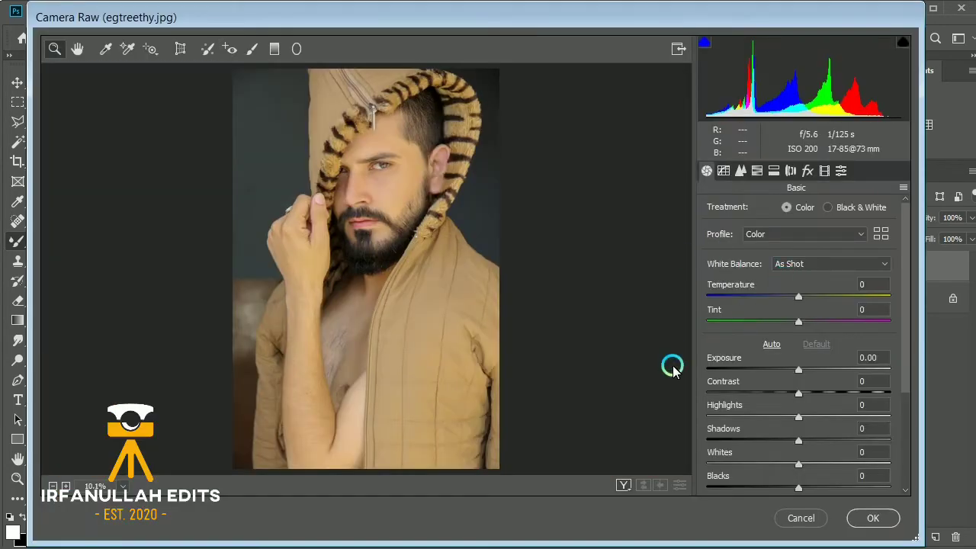
{"action": "left_click", "coordinate": [902, 189]}
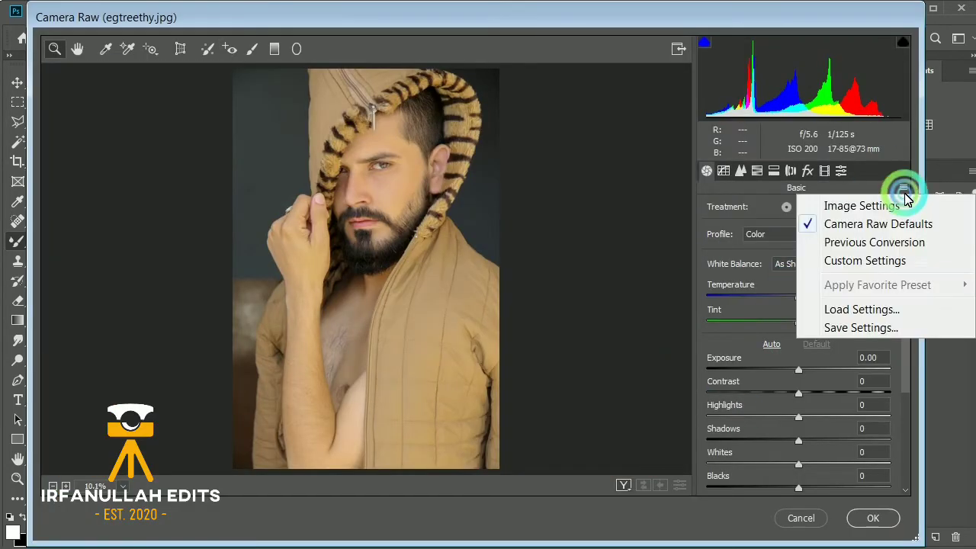
{"action": "left_click", "coordinate": [843, 307]}
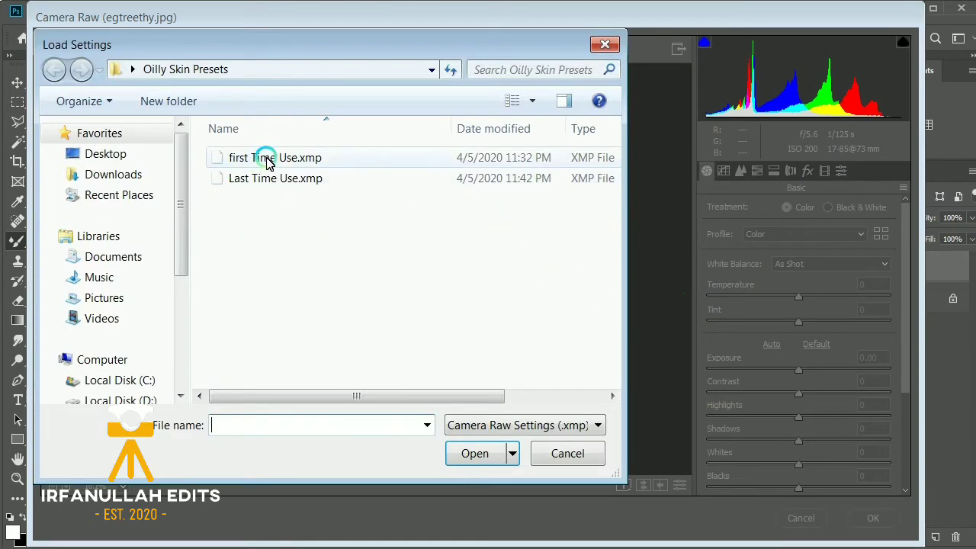
{"action": "left_click", "coordinate": [268, 162]}
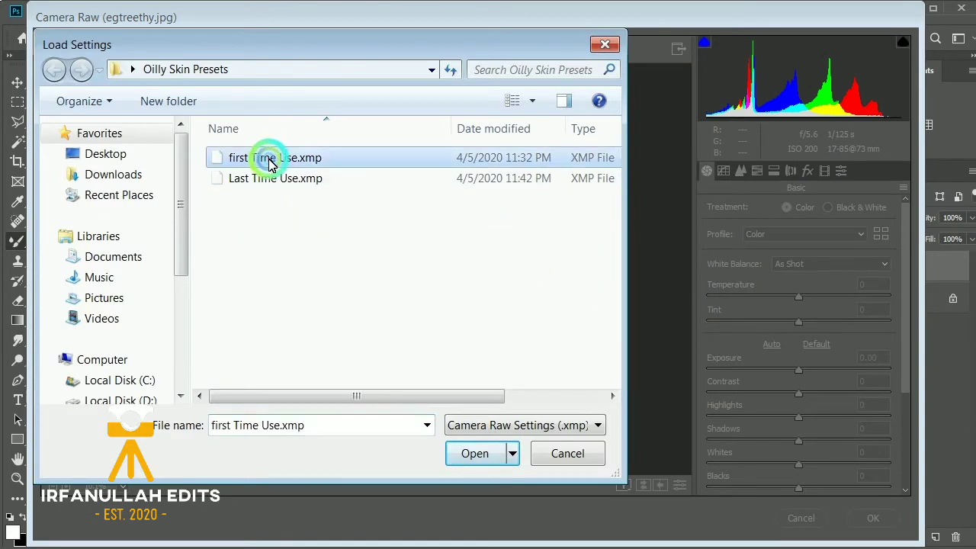
{"action": "left_click", "coordinate": [477, 452]}
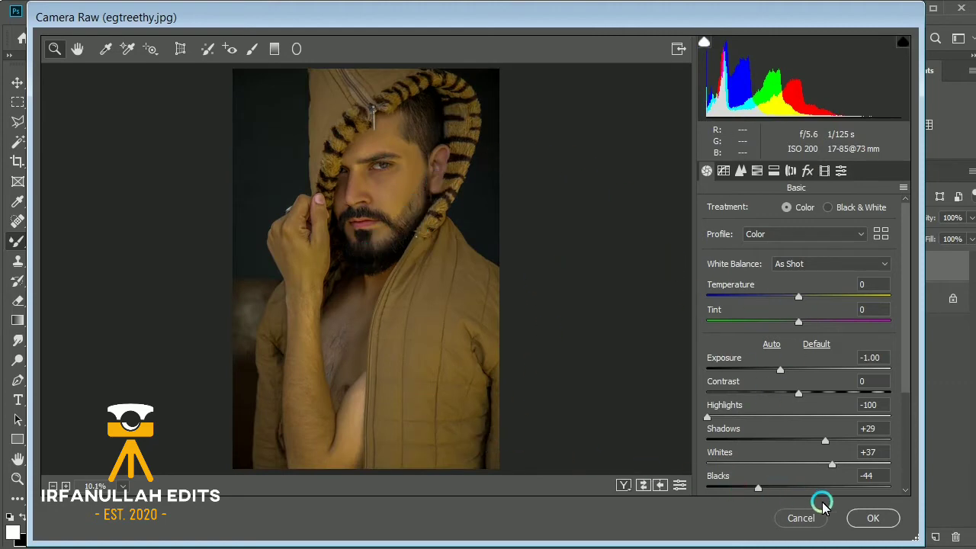
{"action": "left_click", "coordinate": [876, 518]}
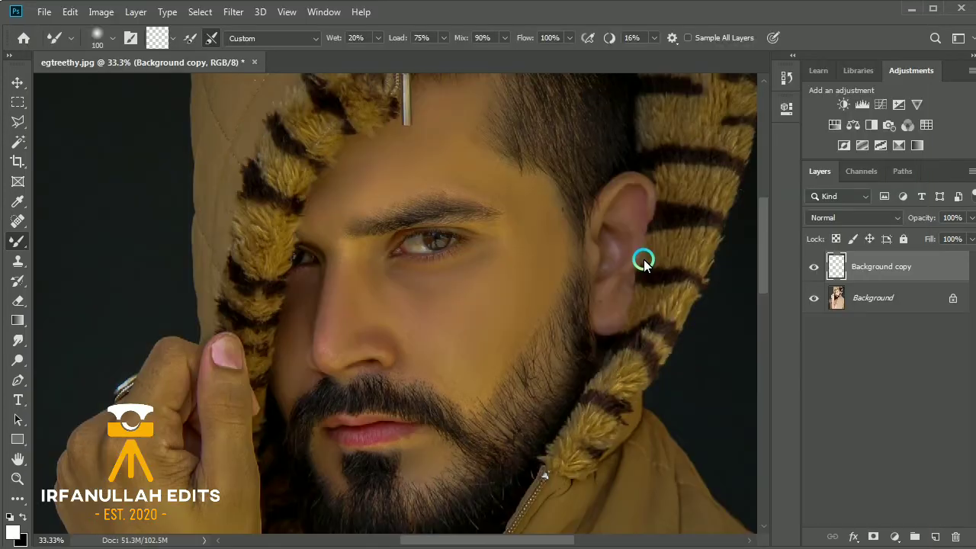
Step: Compare the preset-toned portrait with the original by toggling the visibility of the Background copy layer
{"action": "left_click", "coordinate": [814, 265]}
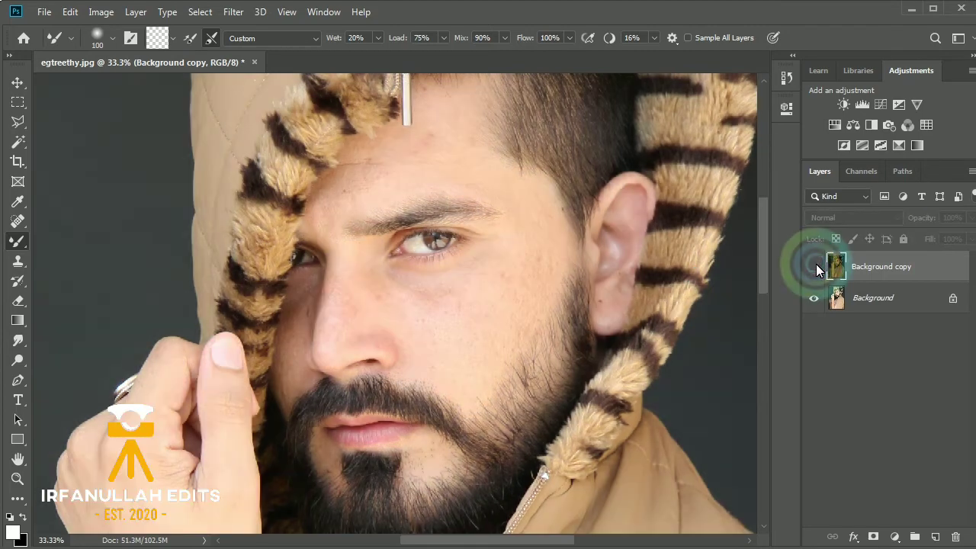
{"action": "left_click", "coordinate": [814, 266]}
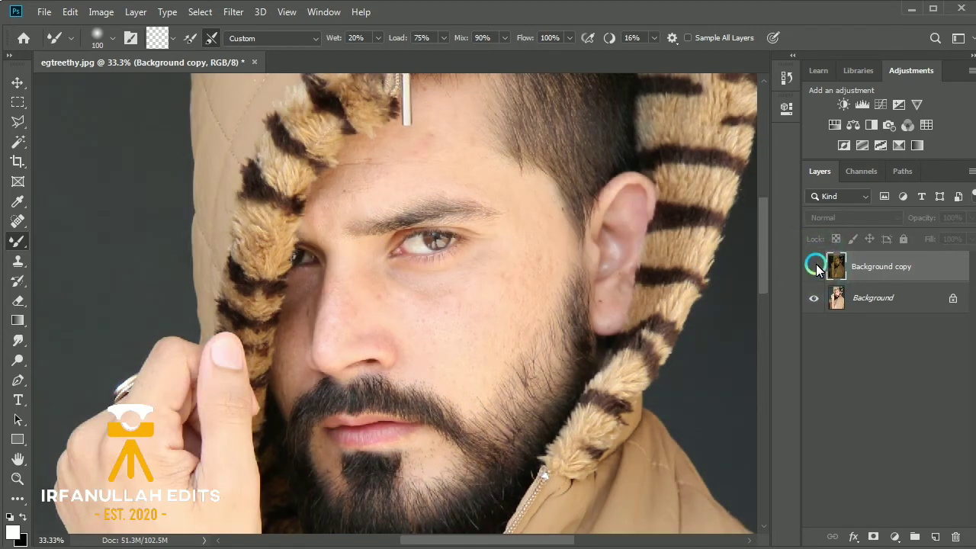
{"action": "left_click", "coordinate": [814, 265]}
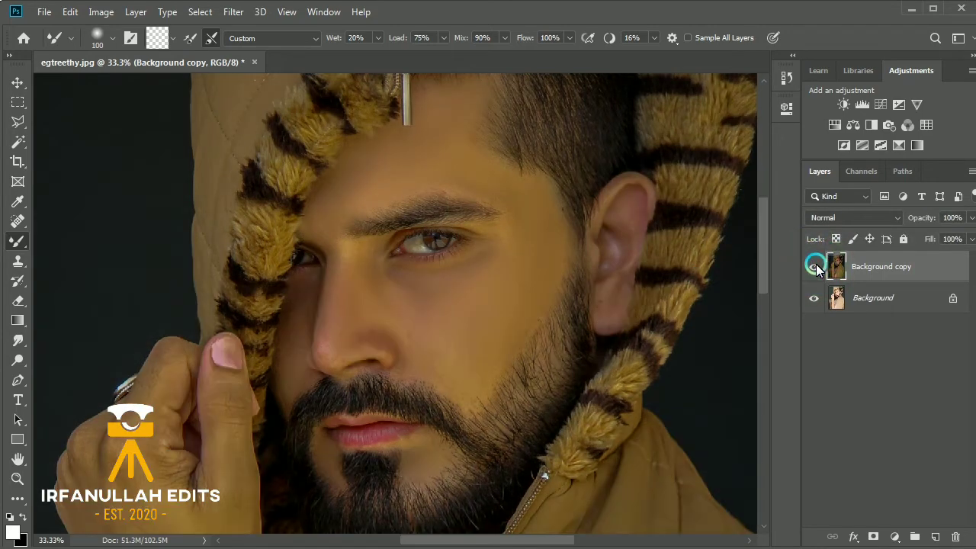
{"action": "scroll", "coordinate": [427, 256], "scroll_direction": "down", "scroll_amount": 3}
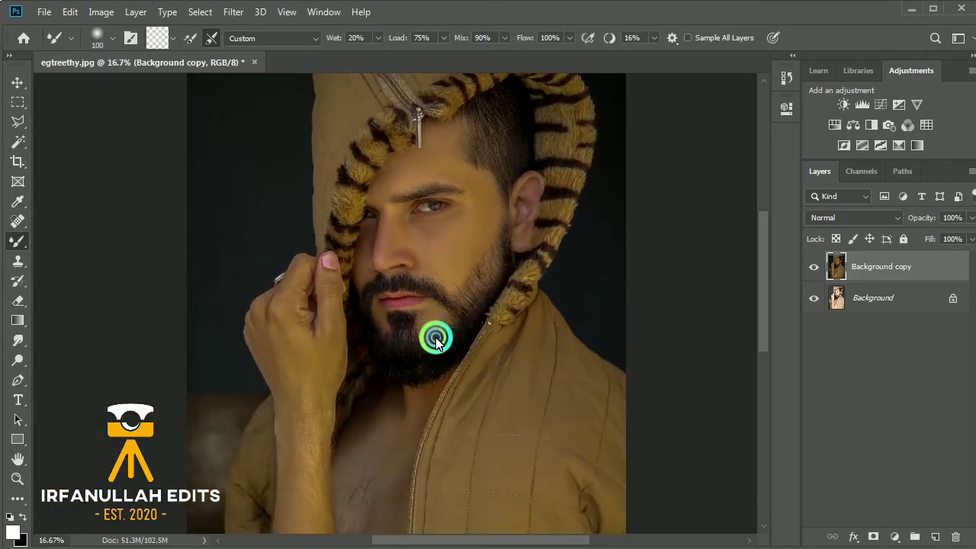
Step: Reopen the Camera Raw Filter on the Background copy layer and load the "Last Time Use.xmp" settings
{"action": "left_click", "coordinate": [311, 135]}
{"action": "left_click", "coordinate": [257, 17]}
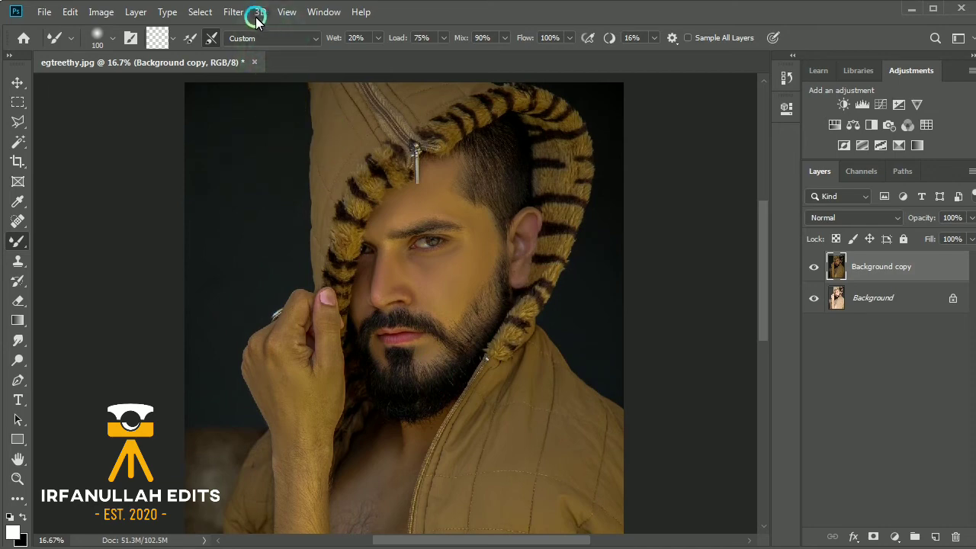
{"action": "left_click", "coordinate": [235, 12]}
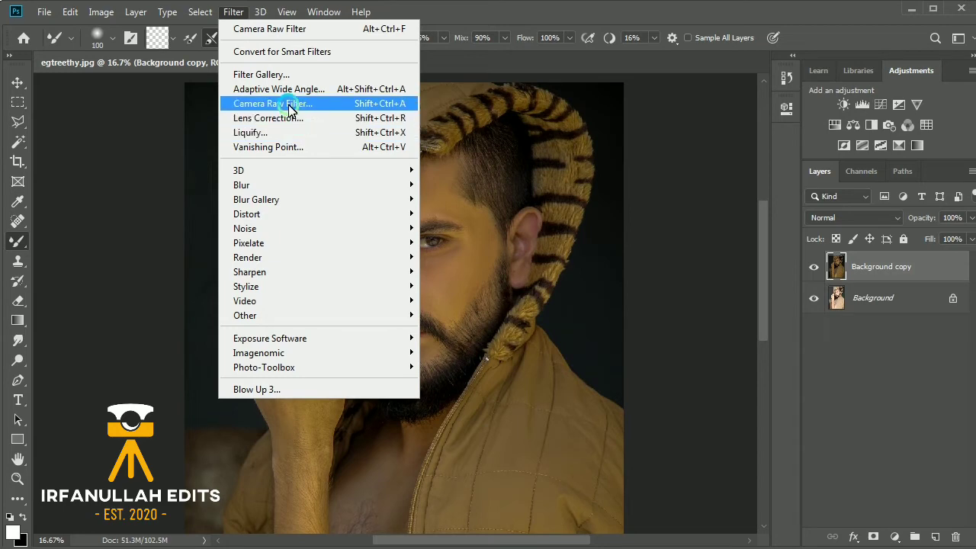
{"action": "left_click", "coordinate": [350, 106]}
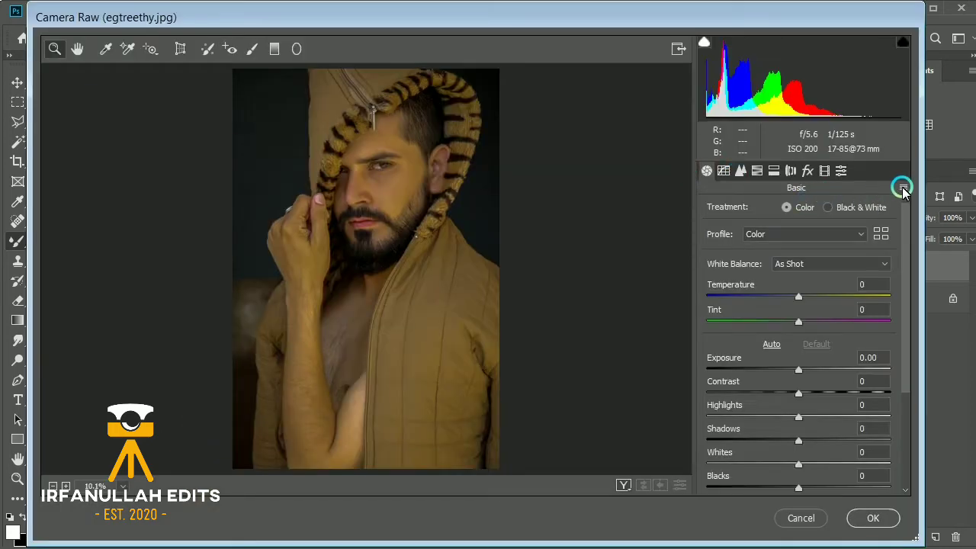
{"action": "left_click", "coordinate": [902, 189]}
{"action": "left_click", "coordinate": [888, 309]}
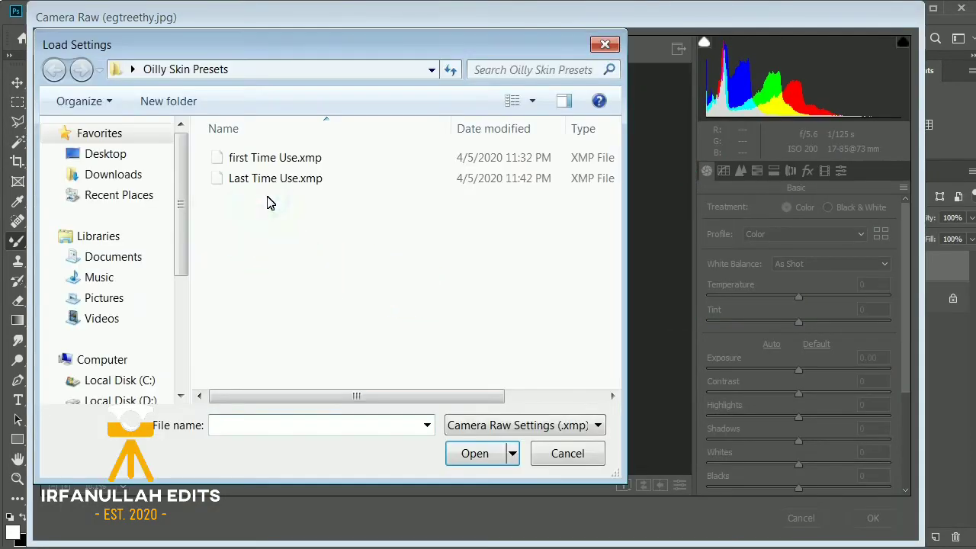
{"action": "double_click", "coordinate": [276, 178]}
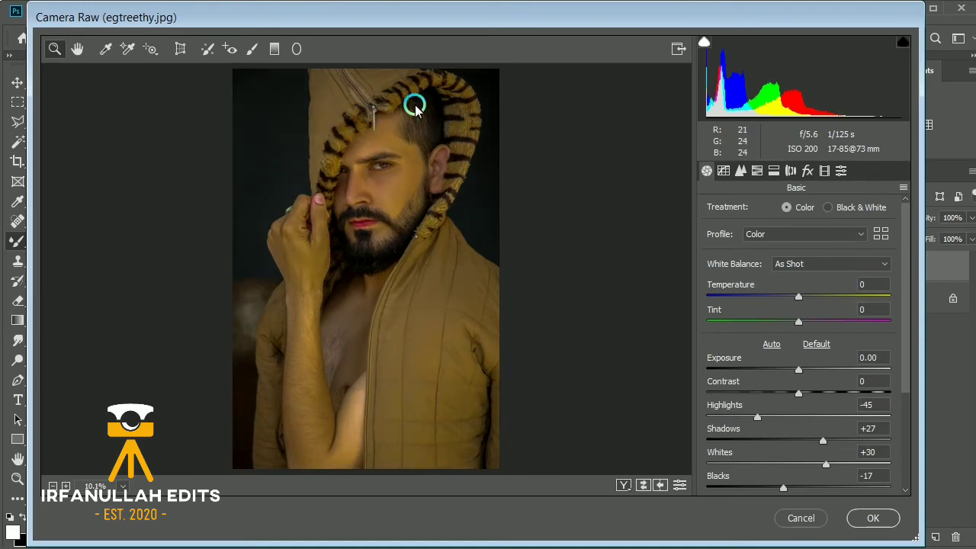
Step: Shift the Reds hue toward orange in the HSL adjustments to tone down the pinkish lips
{"action": "left_click", "coordinate": [402, 174]}
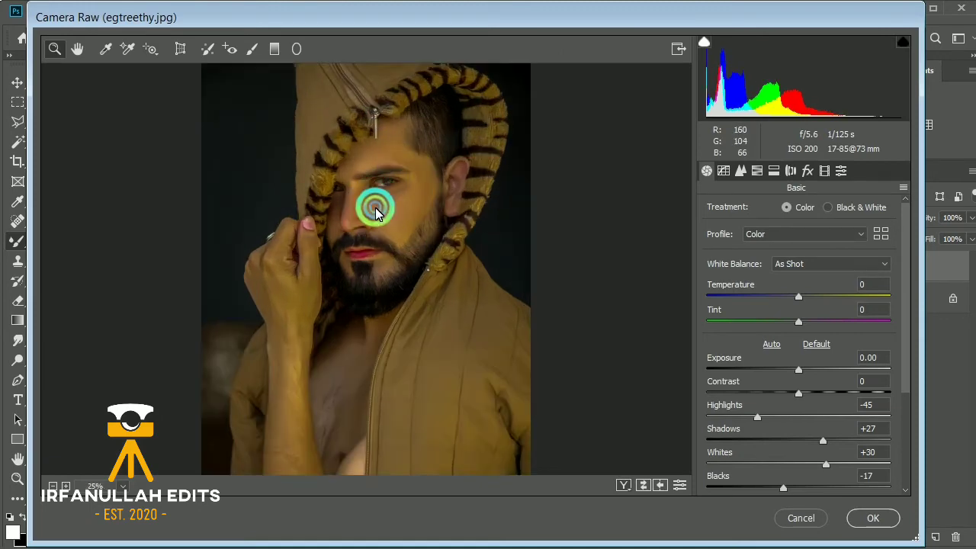
{"action": "left_click", "coordinate": [374, 207]}
{"action": "left_click", "coordinate": [474, 308]}
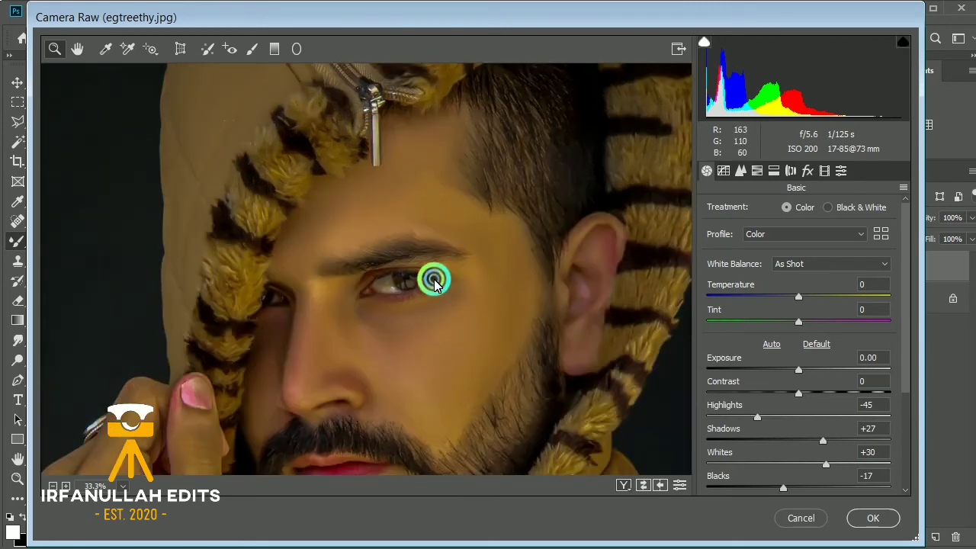
{"action": "scroll", "coordinate": [424, 312], "scroll_direction": "down", "scroll_amount": 4}
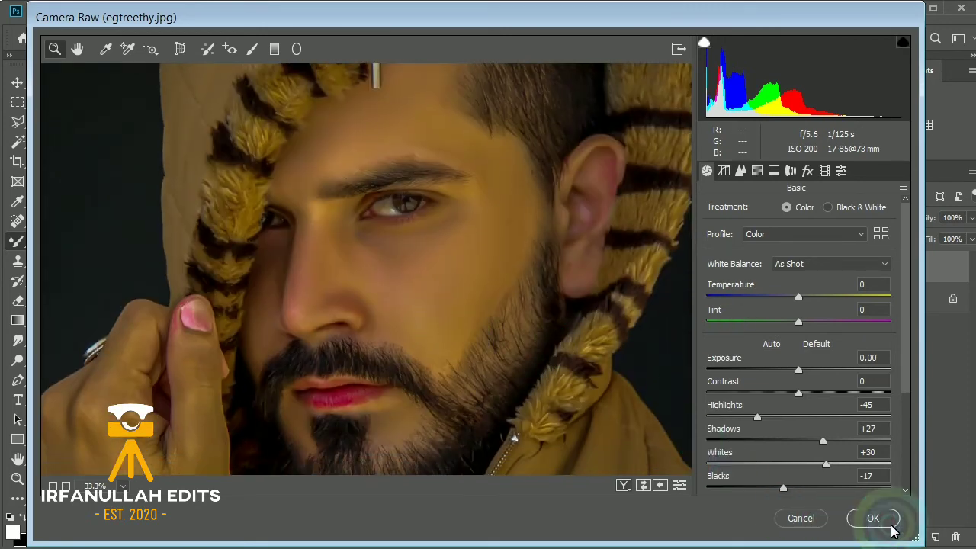
{"action": "left_click", "coordinate": [785, 247]}
{"action": "left_click", "coordinate": [774, 172]}
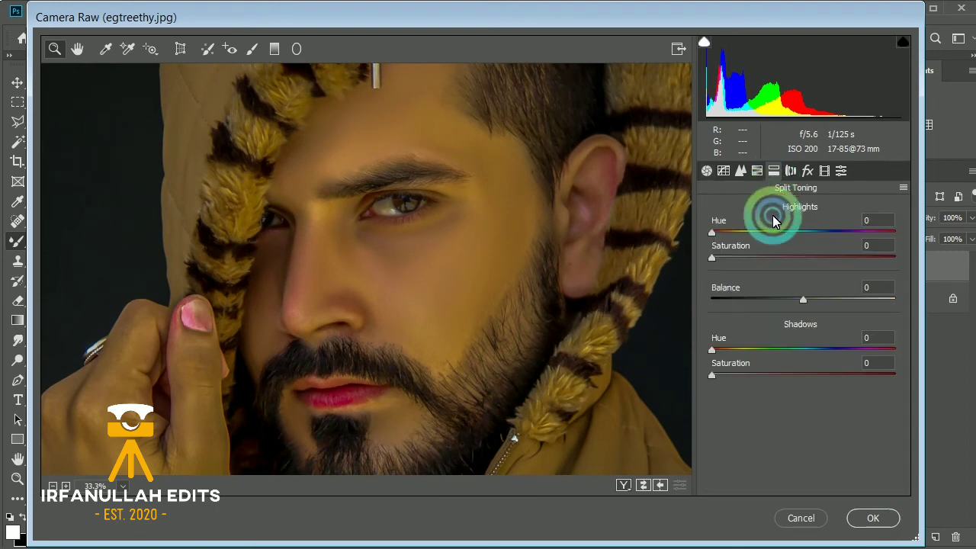
{"action": "left_click", "coordinate": [757, 171]}
{"action": "left_click", "coordinate": [791, 264]}
{"action": "left_click_drag", "start_coordinate": [791, 264], "coordinate": [854, 276]}
{"action": "left_click", "coordinate": [789, 211]}
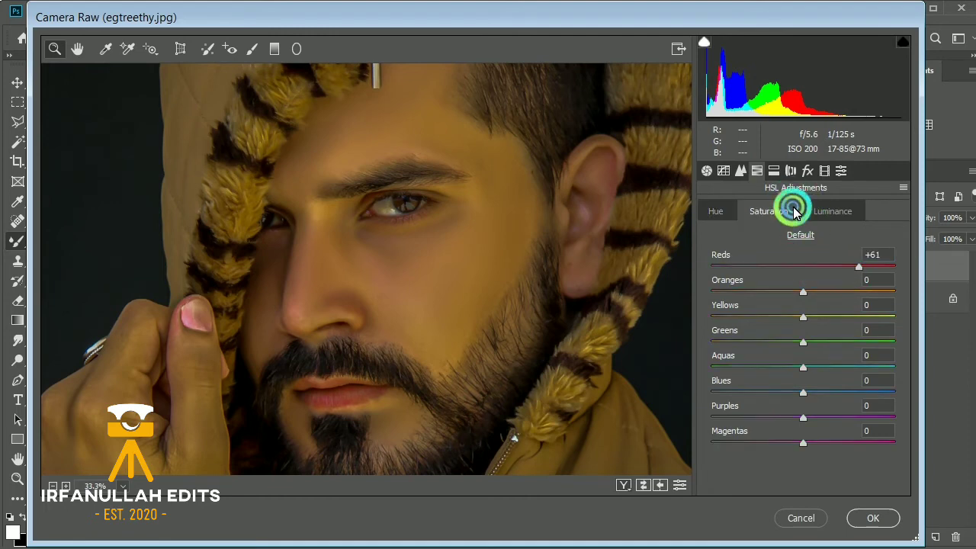
Step: Set the Reds luminance to +6 in the HSL adjustments
{"action": "left_click", "coordinate": [827, 217]}
{"action": "mouse_move", "coordinate": [811, 263]}
{"action": "left_mouse_down"}
{"action": "mouse_move", "coordinate": [830, 273]}
{"action": "mouse_move", "coordinate": [779, 272]}
{"action": "mouse_move", "coordinate": [811, 272]}
{"action": "left_mouse_up"}
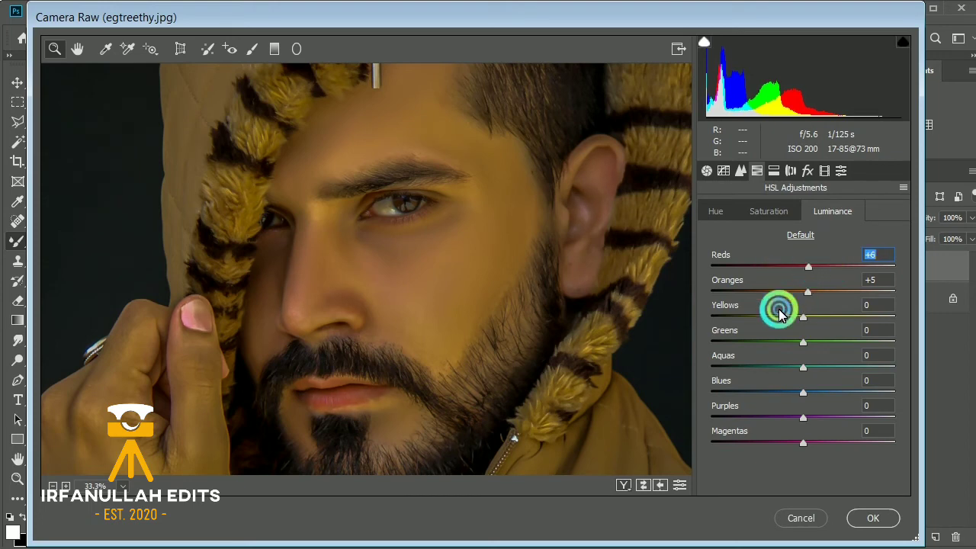
{"action": "left_click", "coordinate": [459, 231], "text": "alt"}
{"action": "left_click", "coordinate": [459, 230], "text": "alt"}
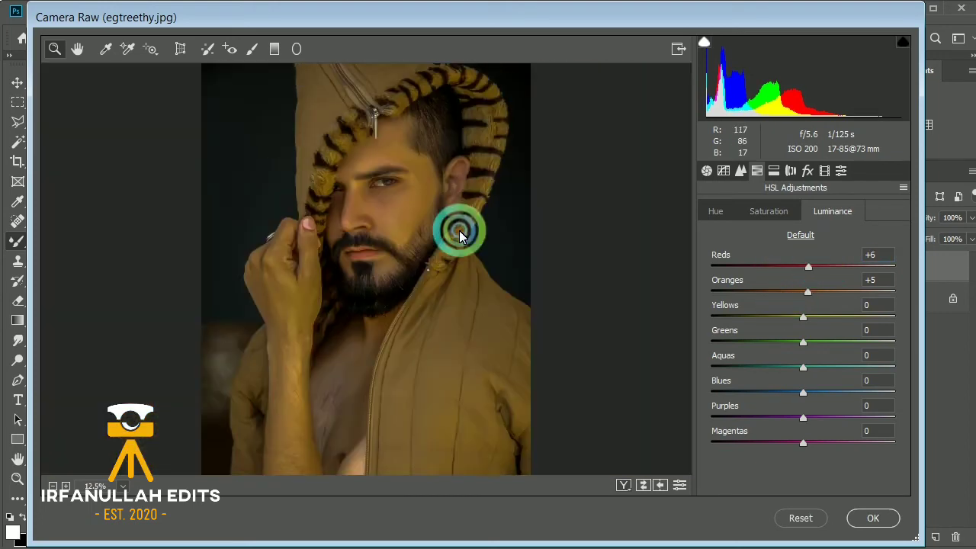
Step: Apply the Camera Raw edits and compare the result with the original by toggling the Background copy layer's visibility
{"action": "left_click", "coordinate": [871, 520]}
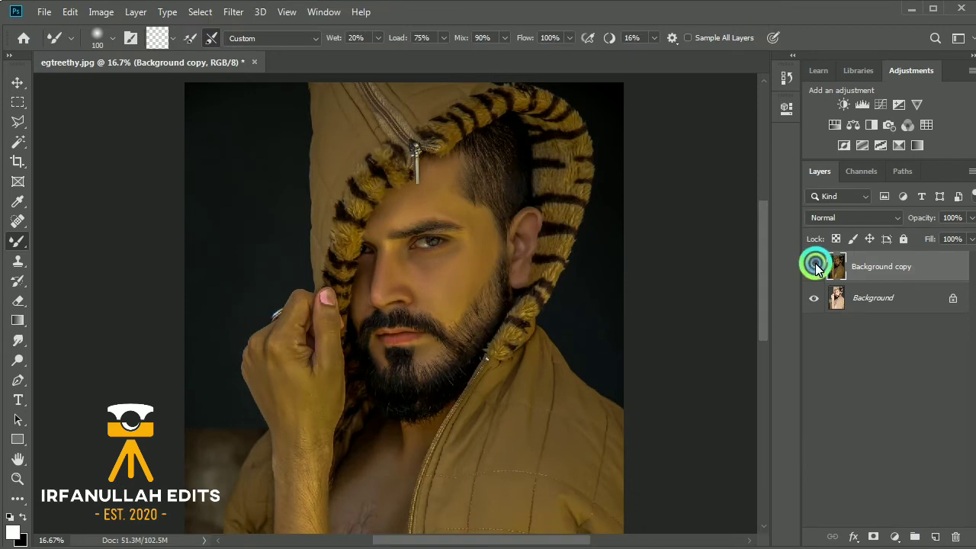
{"action": "left_click", "coordinate": [815, 263]}
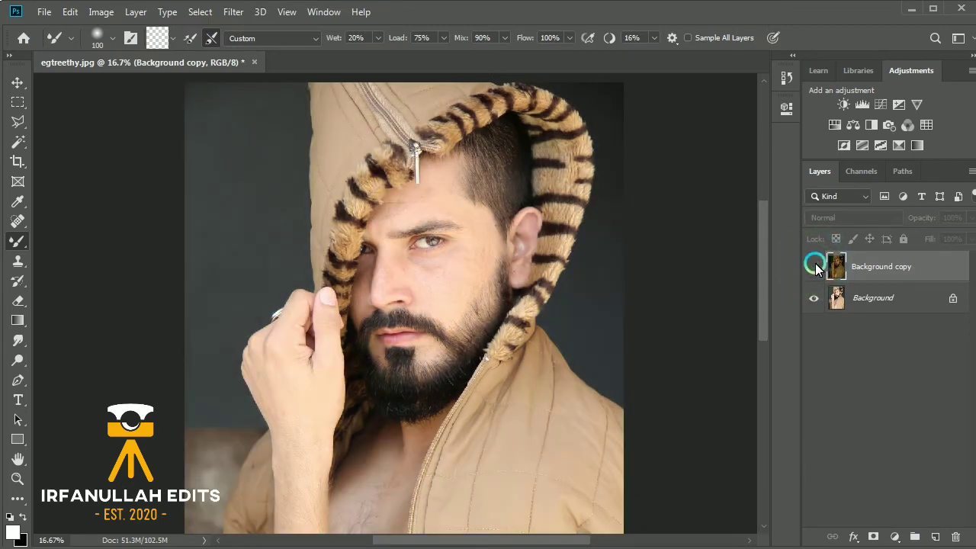
{"action": "left_click", "coordinate": [815, 264]}
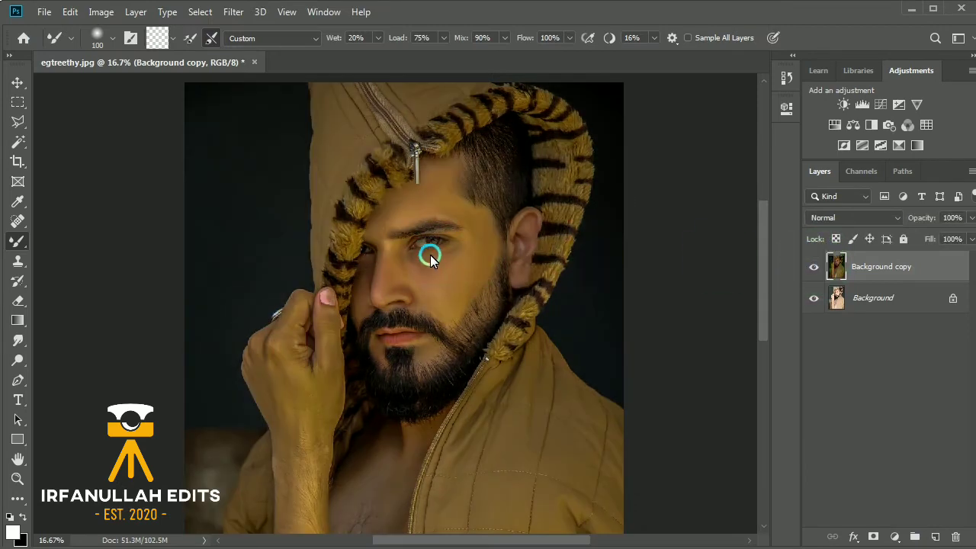
Step: Brighten the iris and white of the fully visible eye with the Dodge tool on Midtones at 100% exposure and brush size 35
{"action": "left_click", "coordinate": [435, 224], "text": "ctrl"}
{"action": "left_click", "coordinate": [437, 227], "text": "ctrl"}
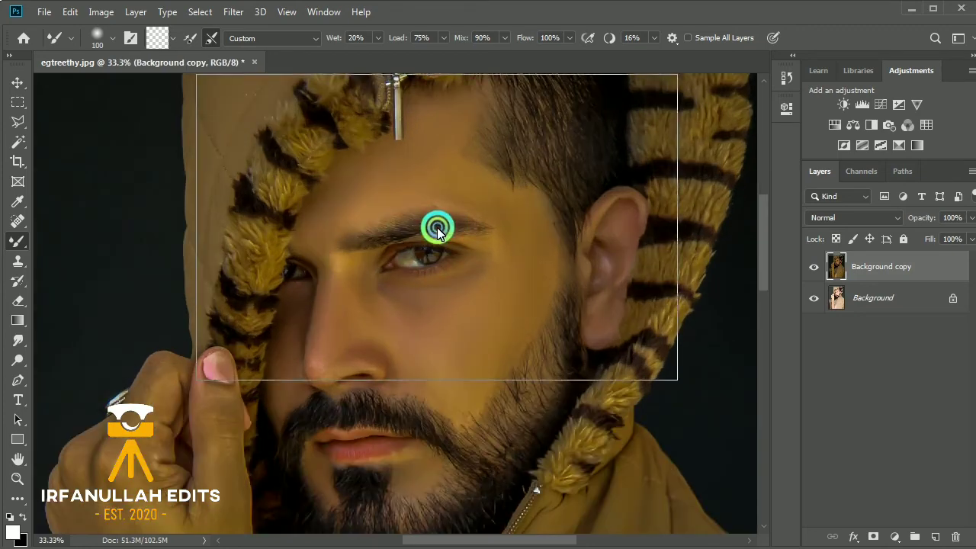
{"action": "left_click", "coordinate": [437, 227], "text": "ctrl"}
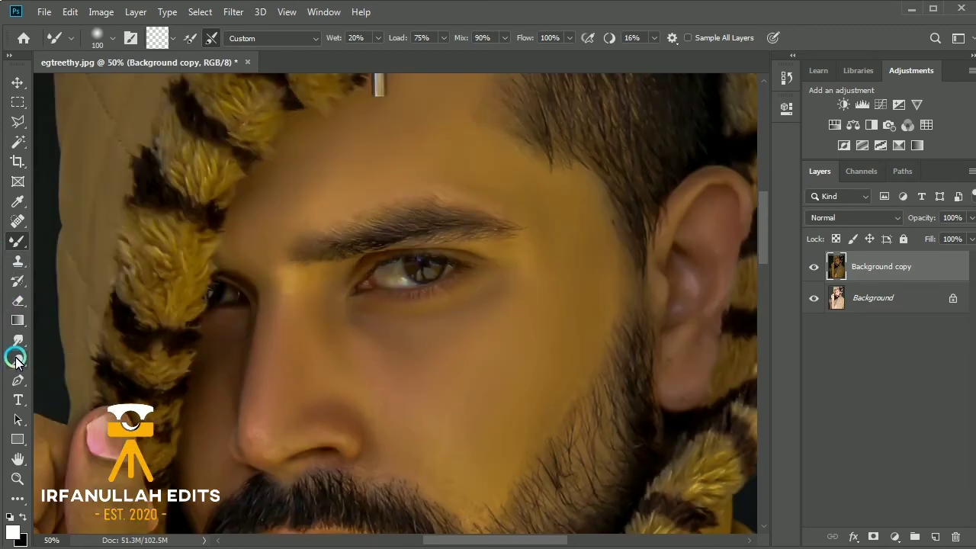
{"action": "left_click", "coordinate": [16, 359]}
{"action": "left_click", "coordinate": [255, 344]}
{"action": "left_click", "coordinate": [428, 250], "text": "ctrl"}
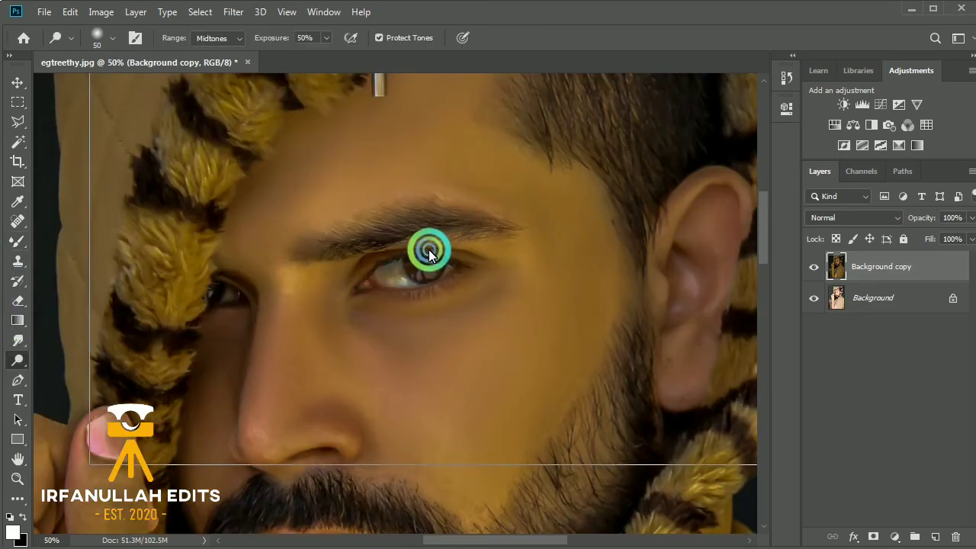
{"action": "left_click", "coordinate": [428, 288]}
{"action": "left_click", "coordinate": [428, 290], "text": "ctrl"}
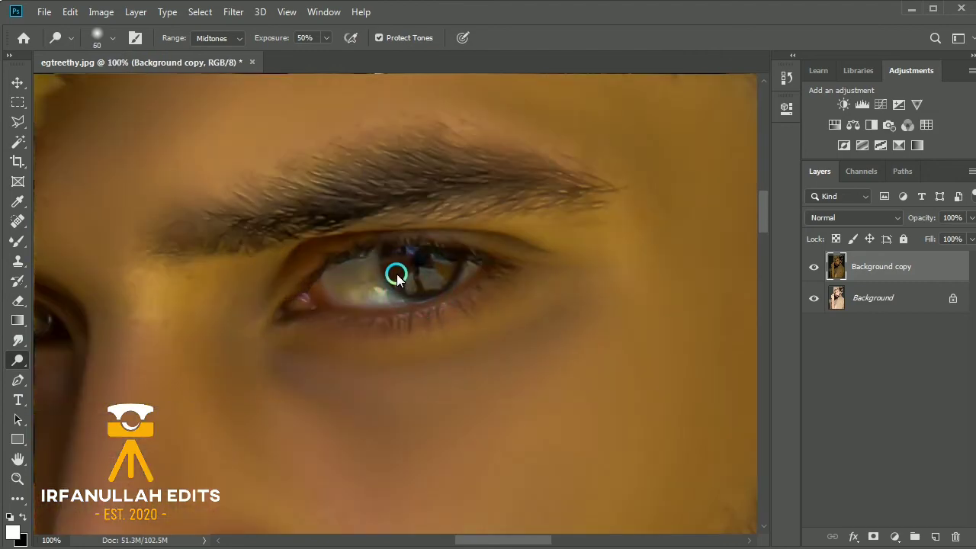
{"action": "key", "text": "bracketleft"}
{"action": "left_click", "coordinate": [394, 269]}
{"action": "left_click_drag", "start_coordinate": [326, 37], "coordinate": [363, 61]}
{"action": "left_click", "coordinate": [381, 294]}
{"action": "key", "text": "bracketleft"}
{"action": "key", "text": "bracketleft"}
{"action": "mouse_move", "coordinate": [392, 263]}
{"action": "left_mouse_down"}
{"action": "mouse_move", "coordinate": [433, 279]}
{"action": "mouse_move", "coordinate": [445, 263]}
{"action": "mouse_move", "coordinate": [428, 285]}
{"action": "mouse_move", "coordinate": [403, 281]}
{"action": "mouse_move", "coordinate": [392, 260]}
{"action": "mouse_move", "coordinate": [369, 282]}
{"action": "mouse_move", "coordinate": [406, 270]}
{"action": "mouse_move", "coordinate": [396, 264]}
{"action": "mouse_move", "coordinate": [411, 285]}
{"action": "mouse_move", "coordinate": [444, 273]}
{"action": "left_mouse_up"}
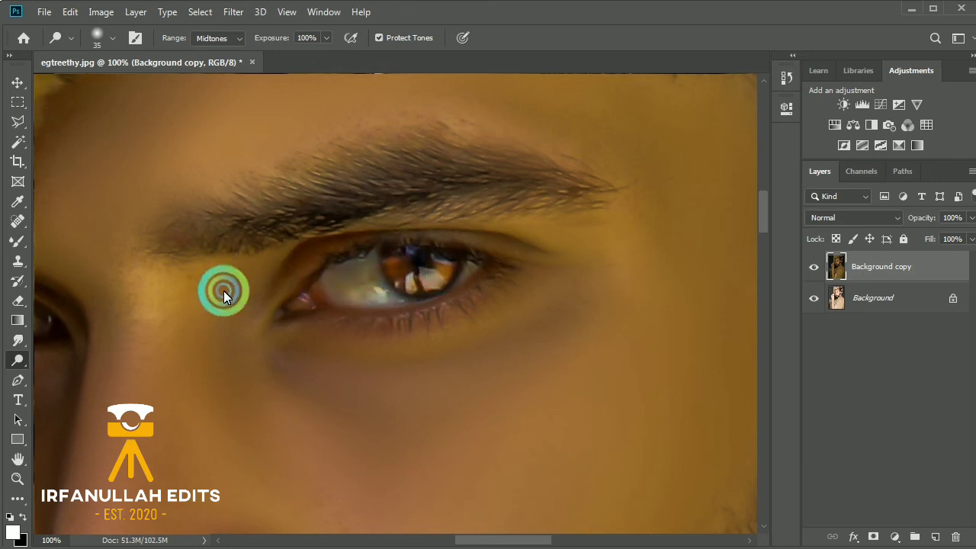
{"action": "mouse_move", "coordinate": [120, 332]}
{"action": "left_mouse_down"}
{"action": "mouse_move", "coordinate": [316, 331]}
{"action": "mouse_move", "coordinate": [218, 330]}
{"action": "mouse_move", "coordinate": [202, 320]}
{"action": "mouse_move", "coordinate": [189, 329]}
{"action": "mouse_move", "coordinate": [207, 316]}
{"action": "mouse_move", "coordinate": [202, 334]}
{"action": "mouse_move", "coordinate": [191, 333]}
{"action": "mouse_move", "coordinate": [213, 311]}
{"action": "mouse_move", "coordinate": [194, 336]}
{"action": "mouse_move", "coordinate": [213, 294]}
{"action": "left_mouse_up"}
{"action": "mouse_move", "coordinate": [559, 292]}
{"action": "left_mouse_down"}
{"action": "mouse_move", "coordinate": [546, 275]}
{"action": "mouse_move", "coordinate": [580, 296]}
{"action": "mouse_move", "coordinate": [553, 297]}
{"action": "mouse_move", "coordinate": [550, 271]}
{"action": "mouse_move", "coordinate": [524, 283]}
{"action": "mouse_move", "coordinate": [570, 299]}
{"action": "left_mouse_up"}
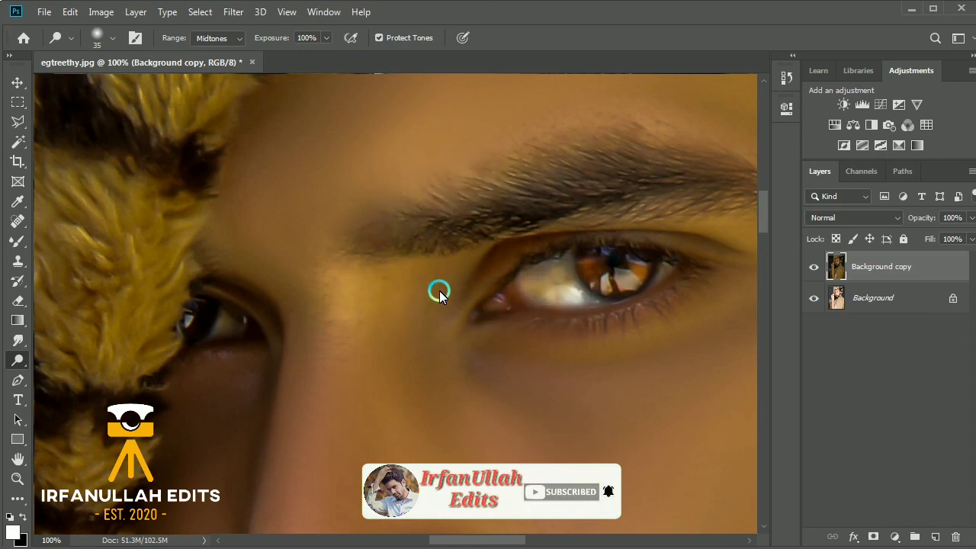
Step: Review the whole retouched portrait against the original by hiding and showing the Background copy layer
{"action": "scroll", "coordinate": [502, 272], "scroll_direction": "down", "scroll_amount": 3}
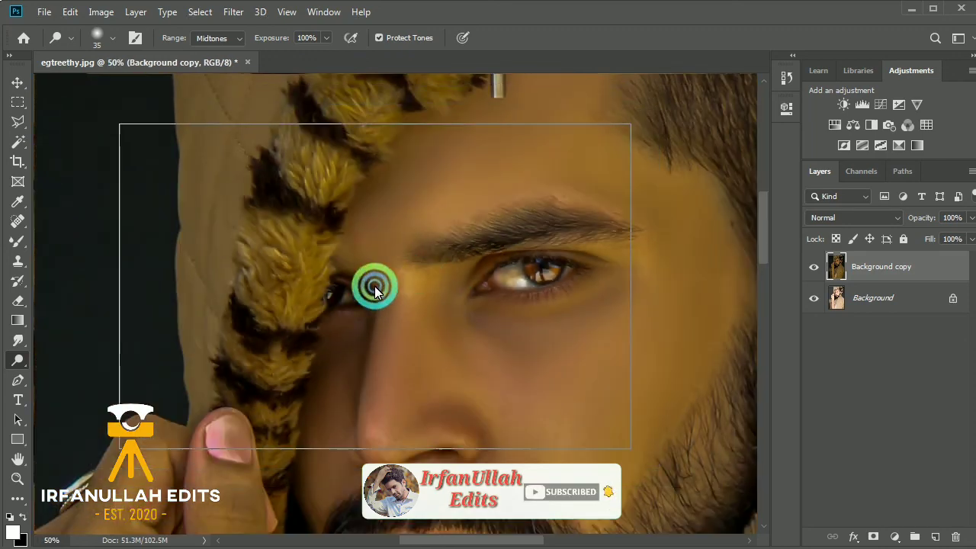
{"action": "scroll", "coordinate": [341, 282], "scroll_direction": "down", "scroll_amount": 1}
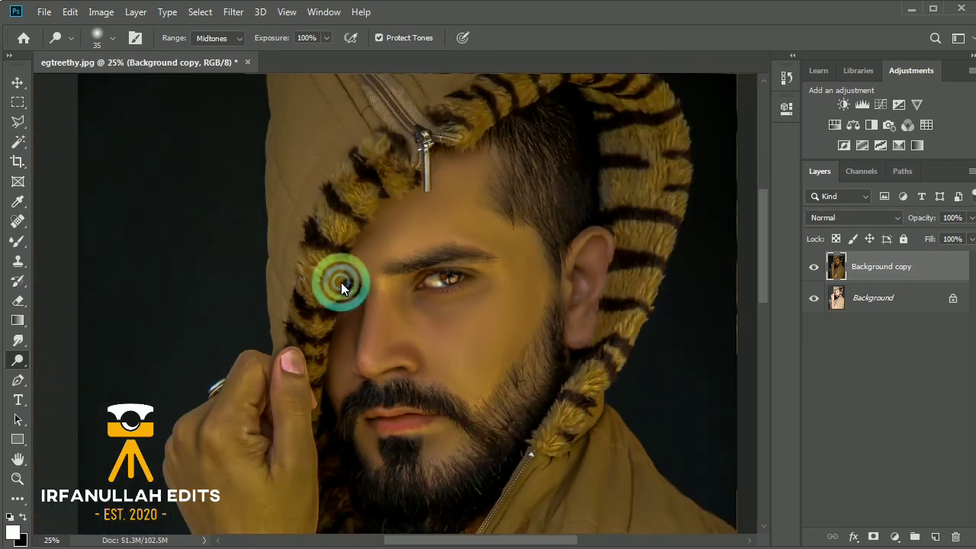
{"action": "scroll", "coordinate": [341, 282], "scroll_direction": "down", "scroll_amount": 1}
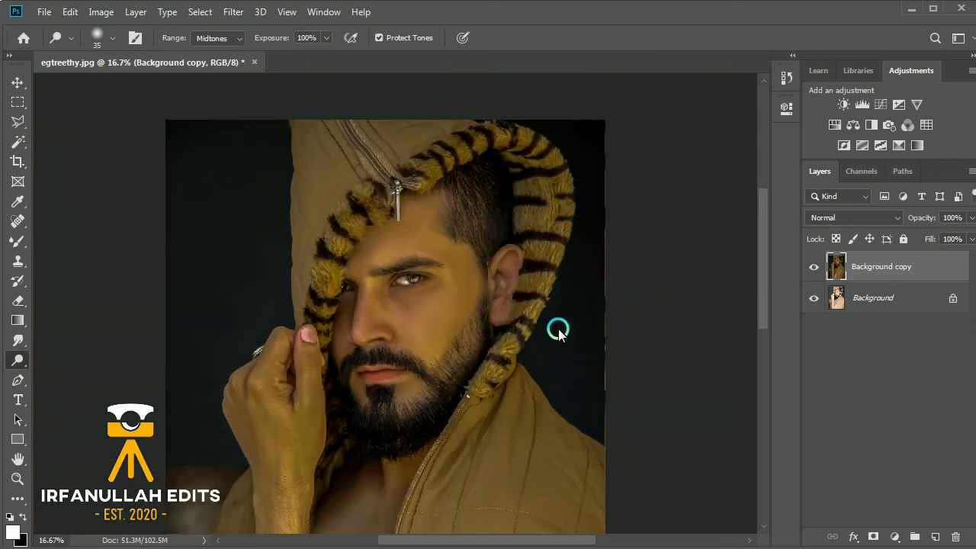
{"action": "scroll", "coordinate": [371, 342], "scroll_direction": "down", "scroll_amount": 3}
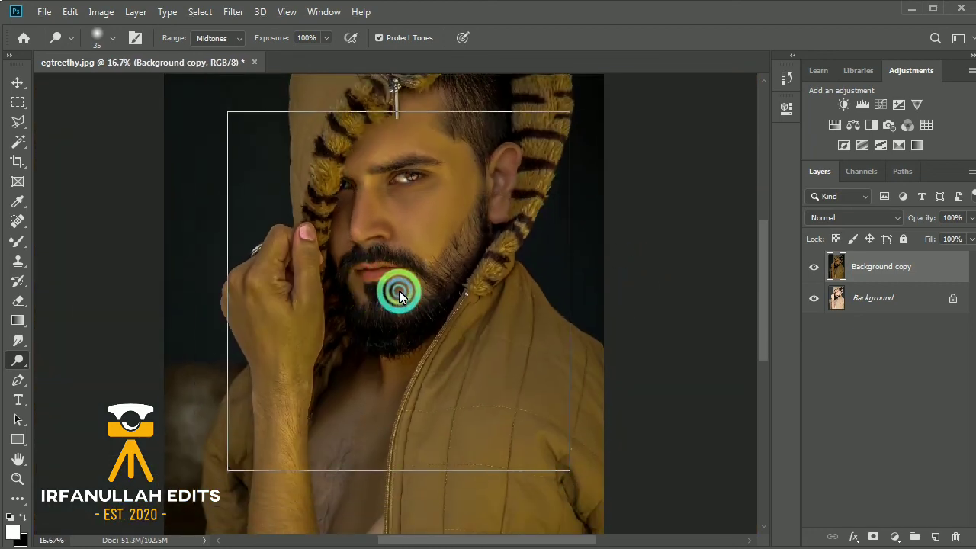
{"action": "scroll", "coordinate": [400, 294], "scroll_direction": "down", "scroll_amount": 1}
{"action": "left_click", "coordinate": [813, 267]}
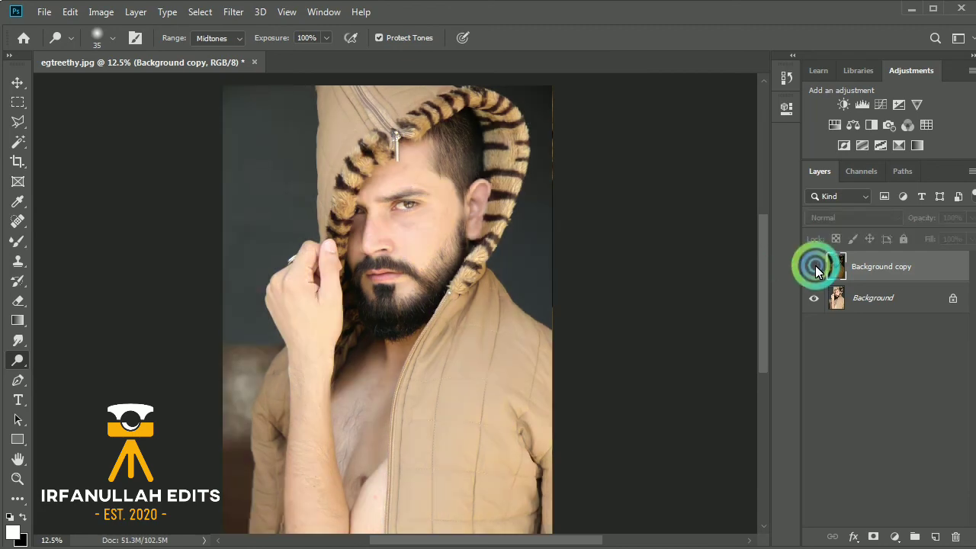
{"action": "left_click", "coordinate": [814, 267]}
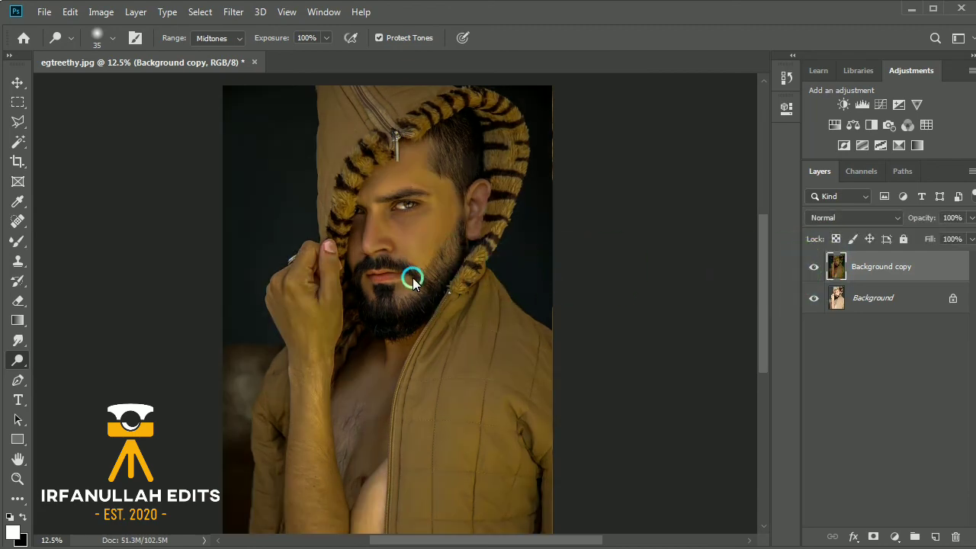
{"action": "scroll", "coordinate": [389, 282], "scroll_direction": "down", "scroll_amount": 1}
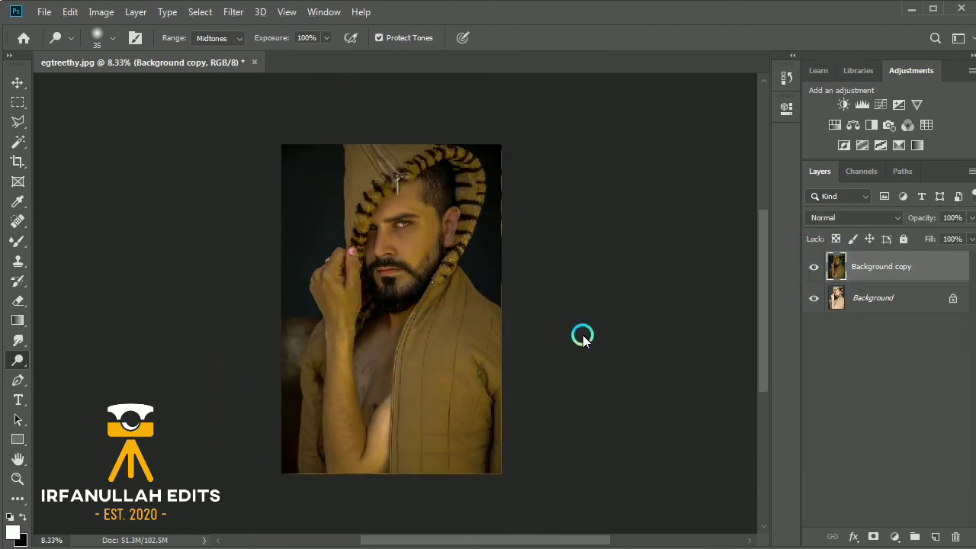